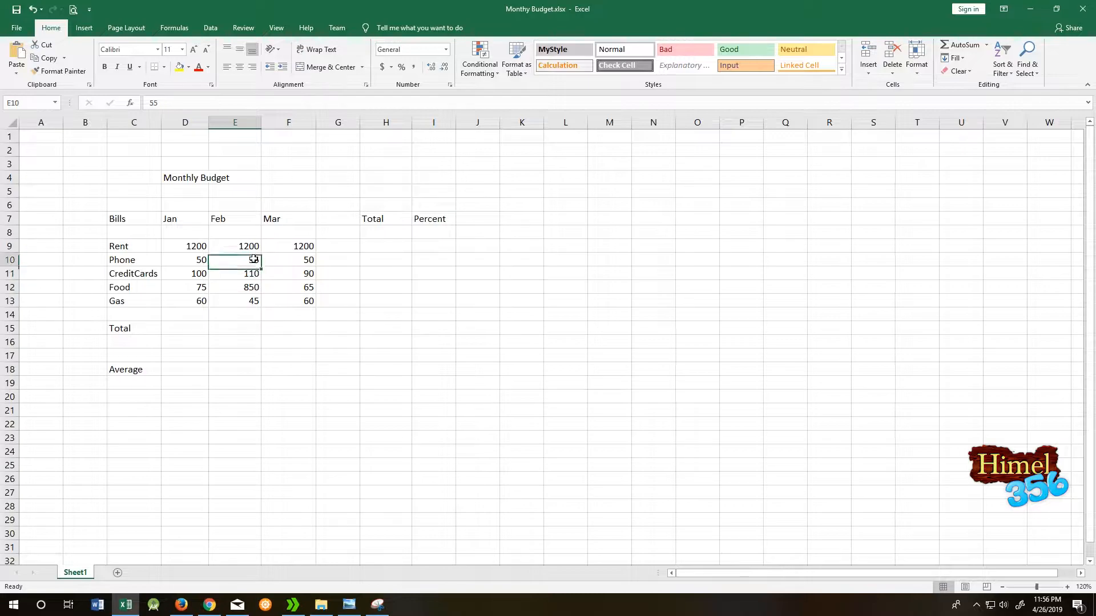
left_click(199, 280)
left_click(249, 281)
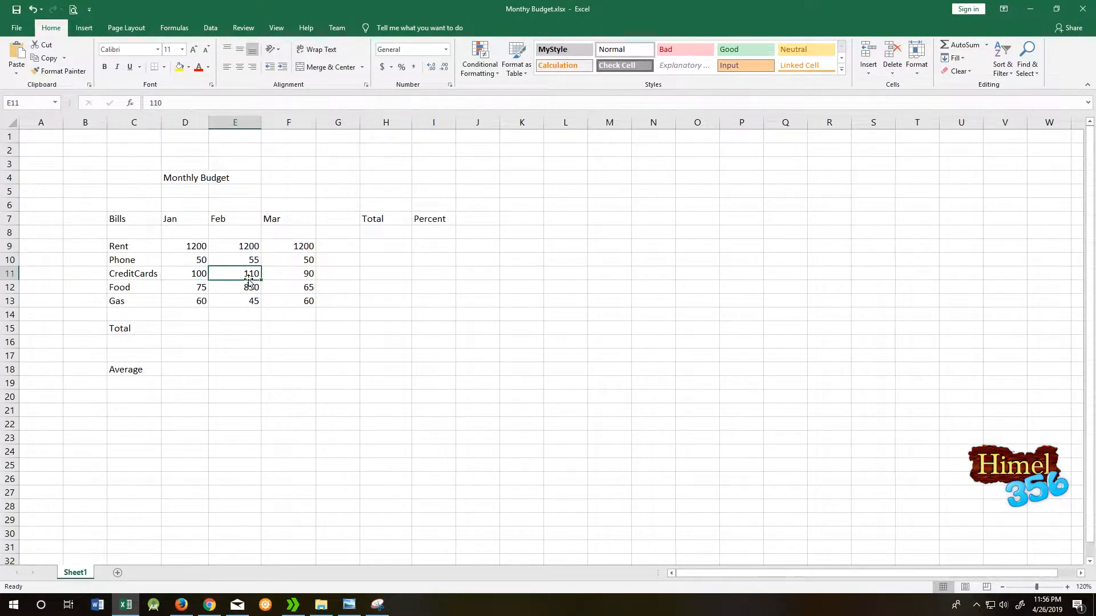
left_click(290, 280)
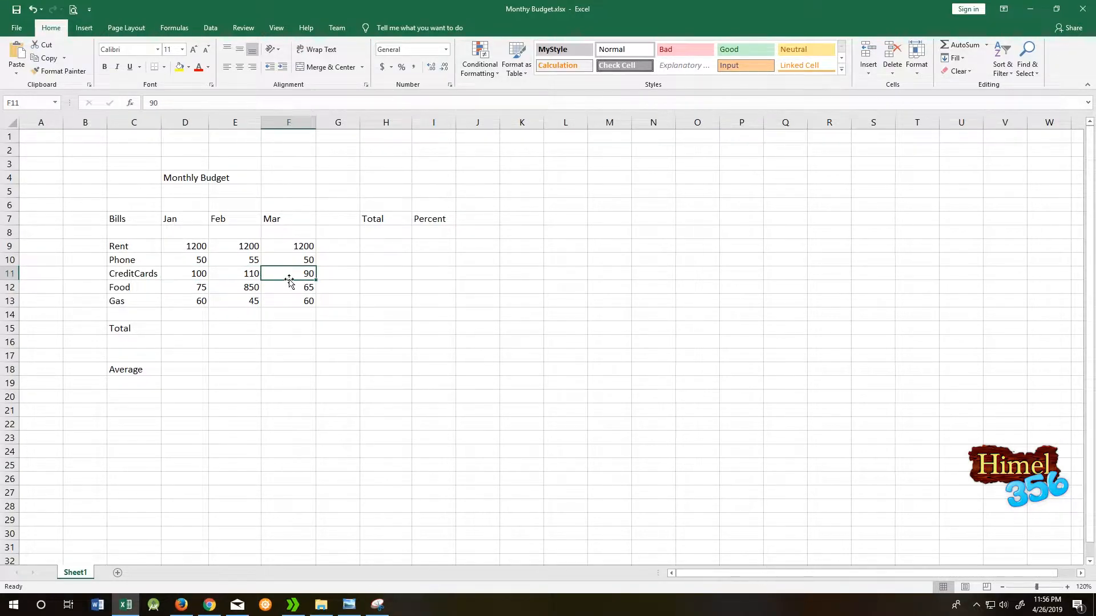
left_click(246, 251)
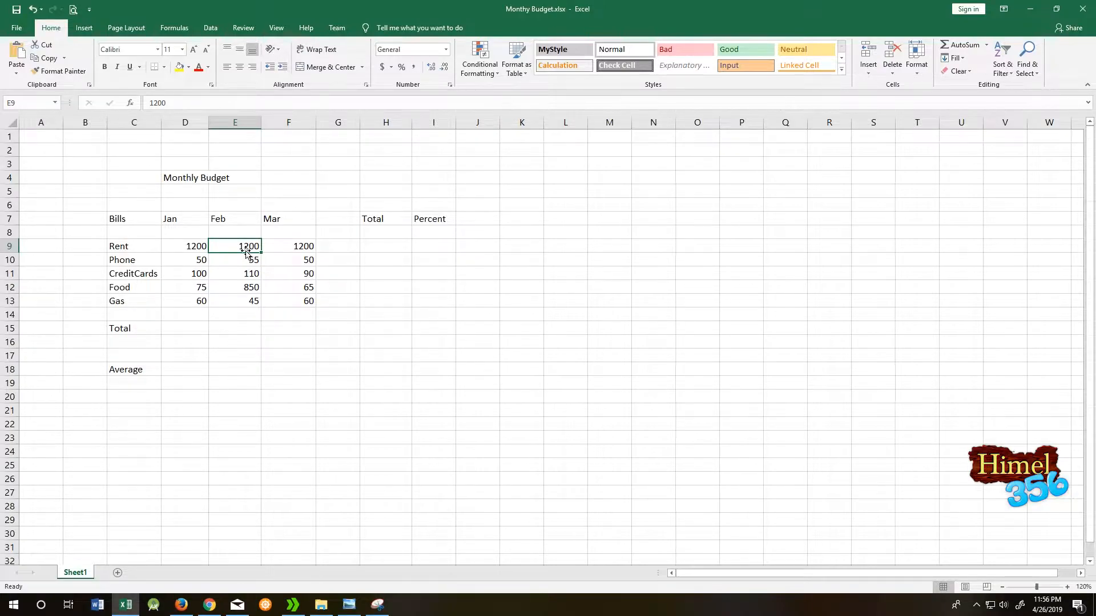
left_click(191, 260)
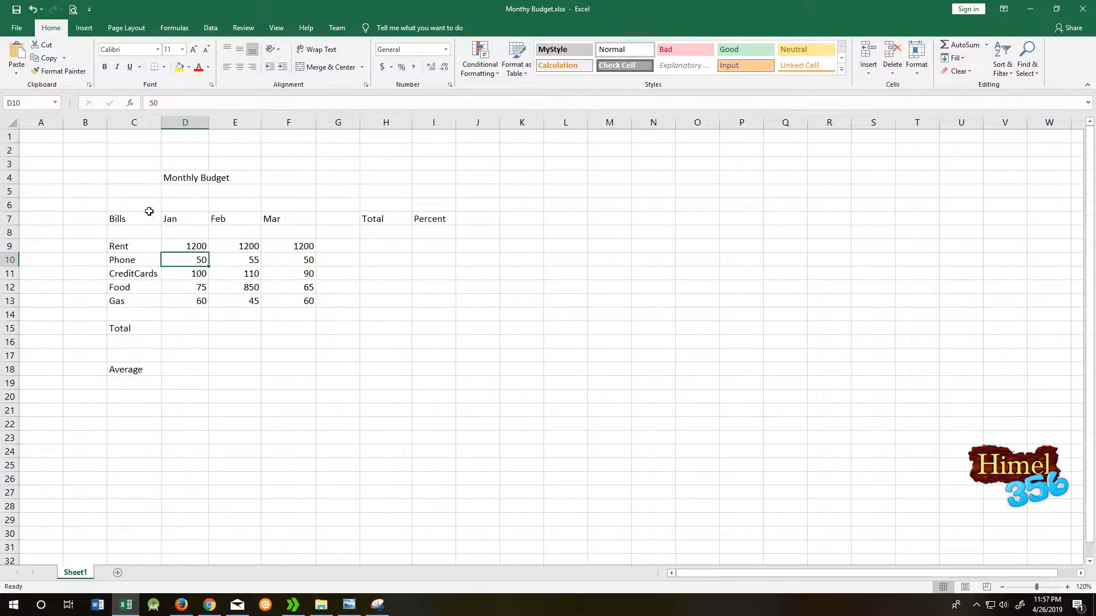
left_click(252, 276)
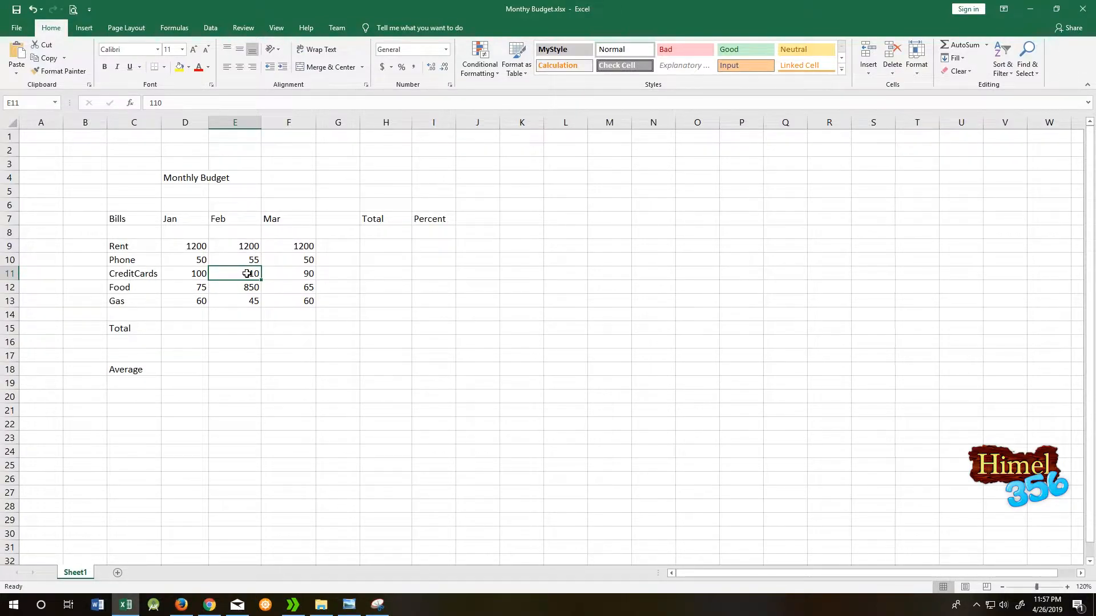
- Change the January rent amount in D9 to 1300
key("ctrl+z")
key("Down")
key("Down")
key("Down")
key("Down")
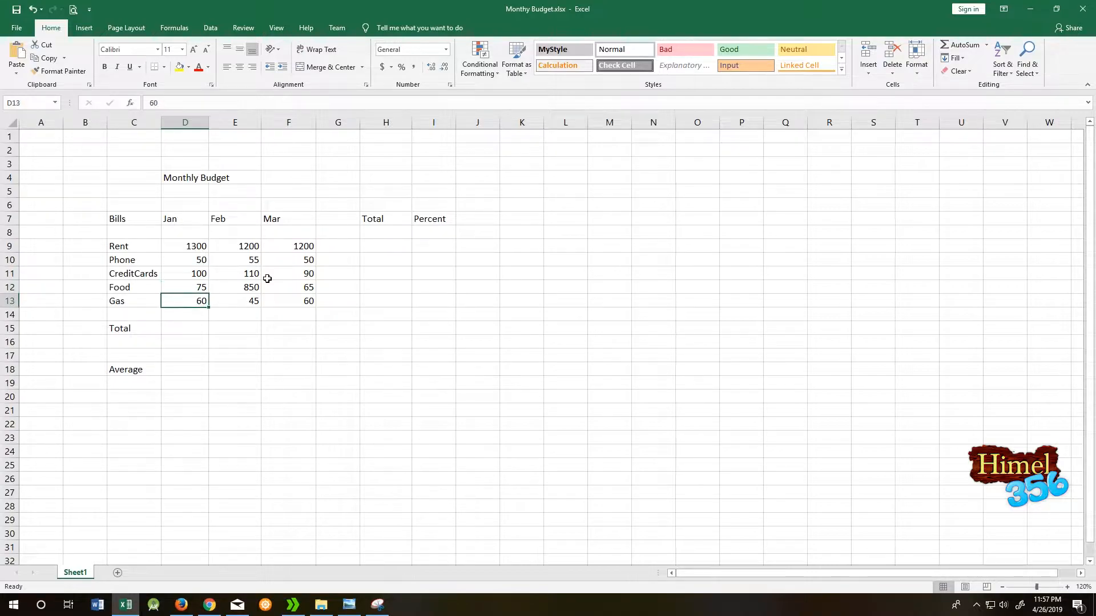
key("Up")
key("Up")
key("Up")
key("Up")
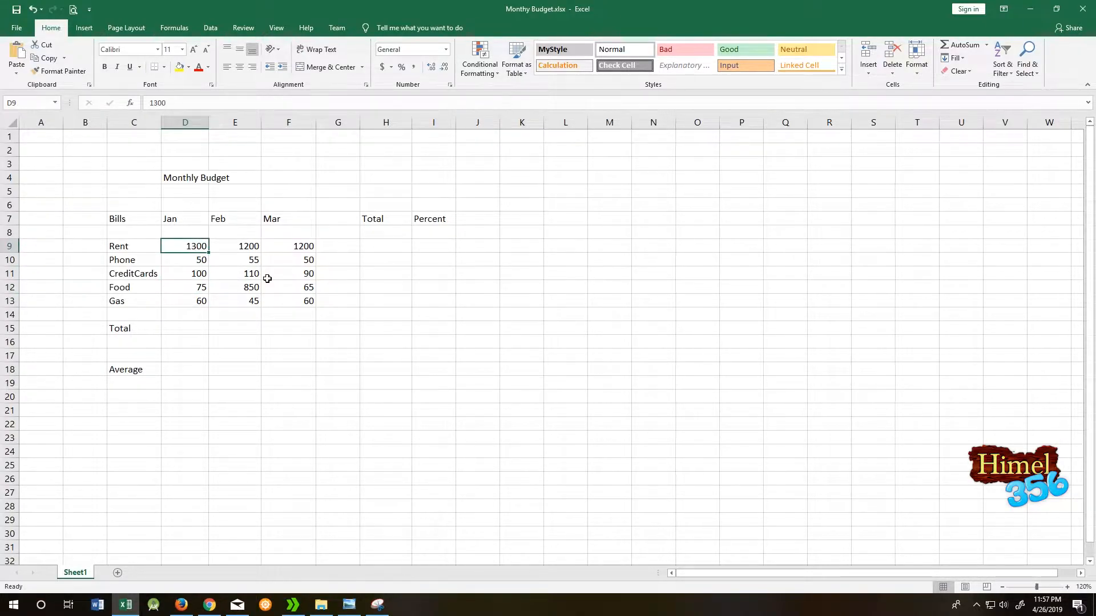
key("Right")
key("Right")
key("Right")
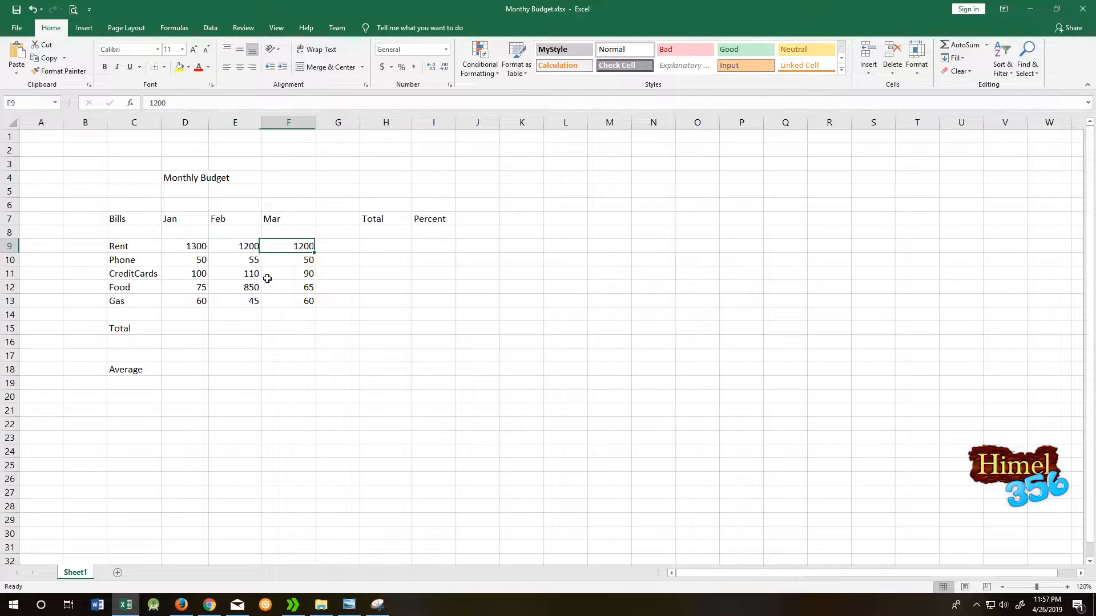
key("Right")
key("Right")
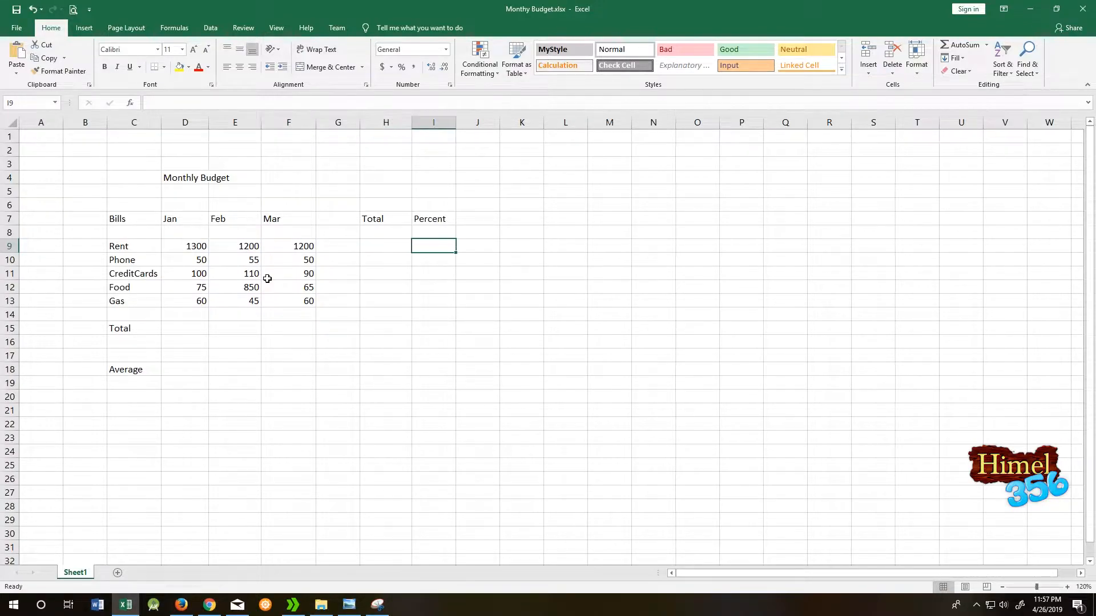
- Extend the Jan column heading in D7 to Jan-2019
left_click(178, 249)
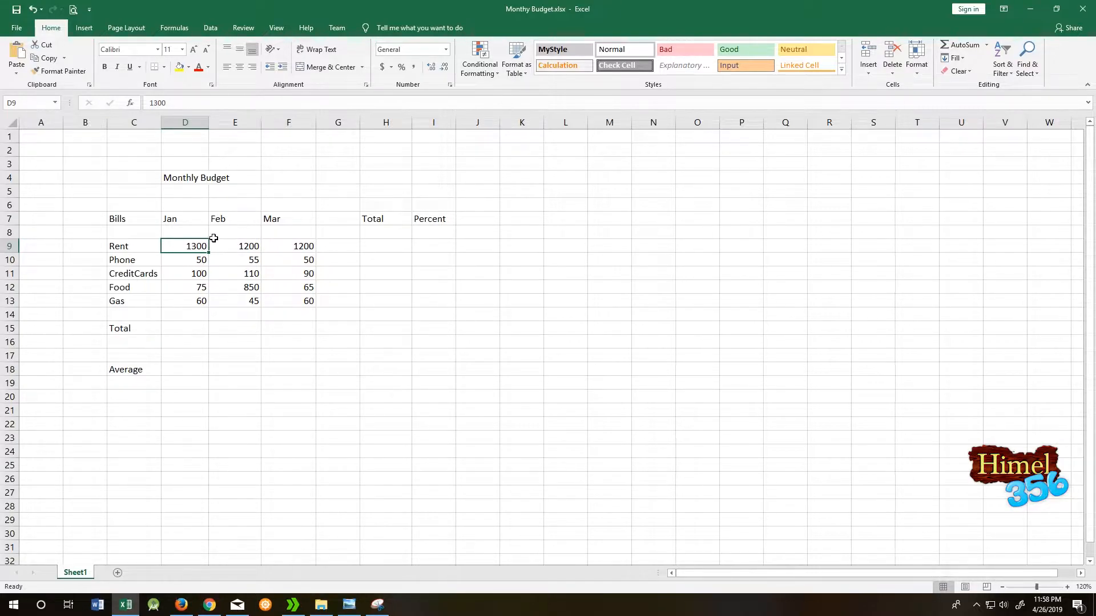
left_click(196, 222)
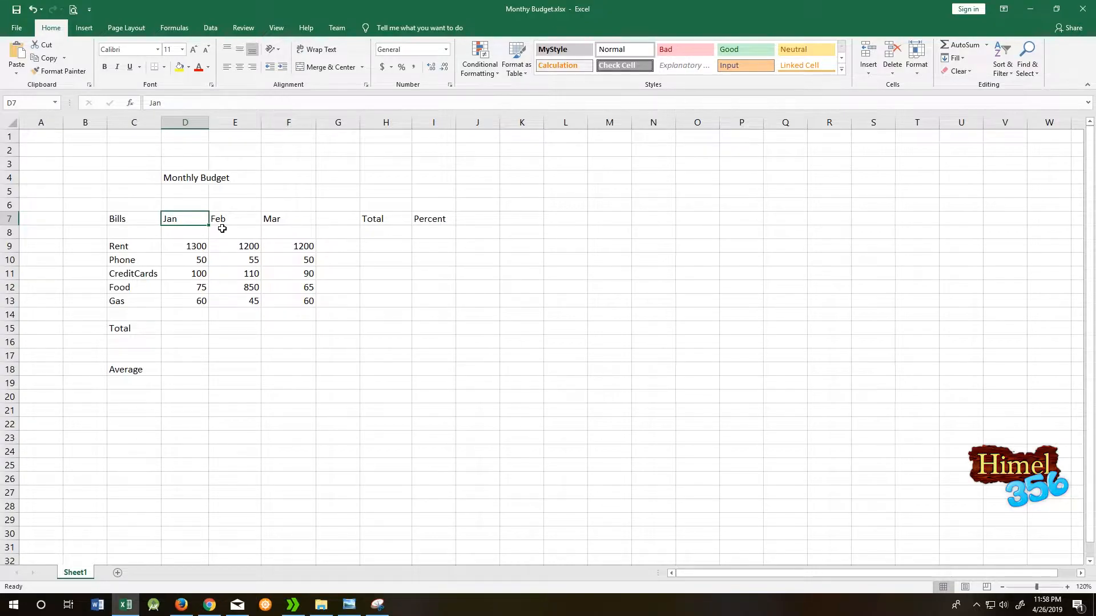
double_click(185, 219)
type("-2019")
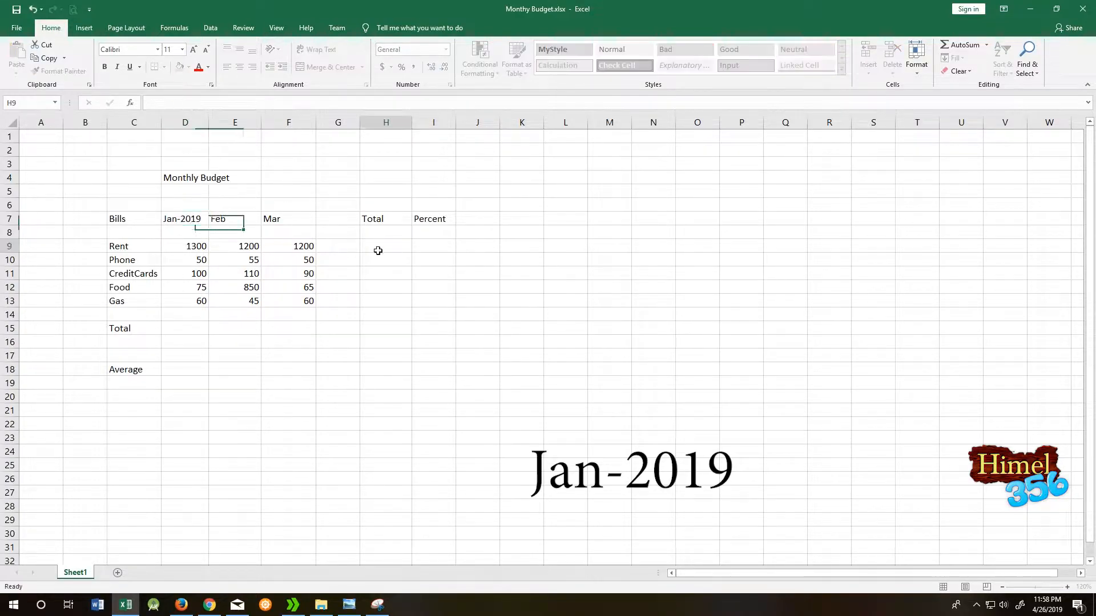
left_click(380, 247)
left_click(200, 247)
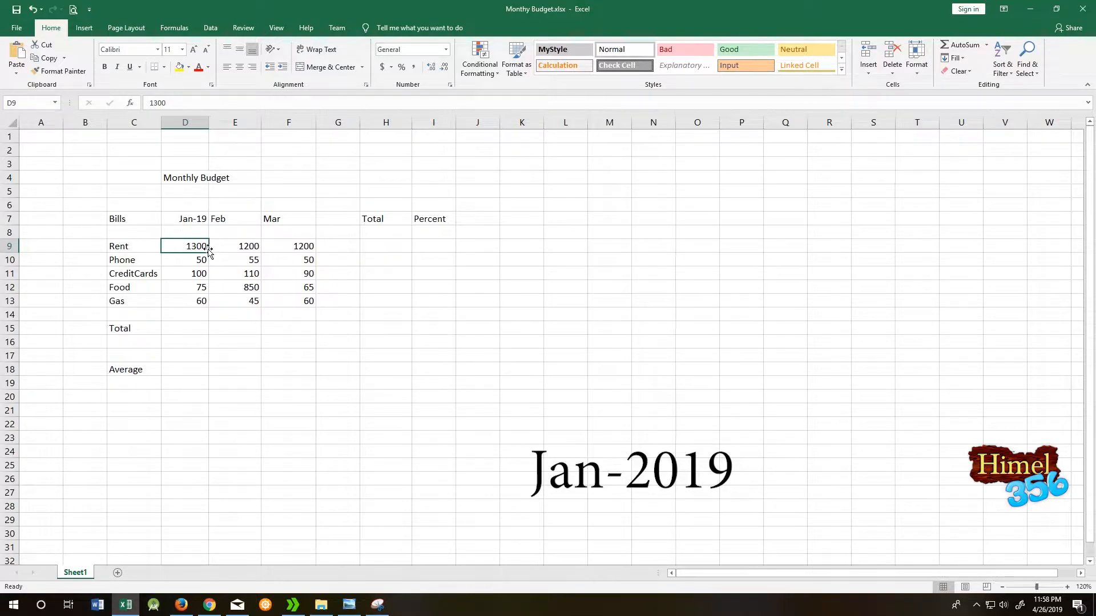
- Apply the custom number format mmm-yyyy to the January heading in D7
left_click(197, 219)
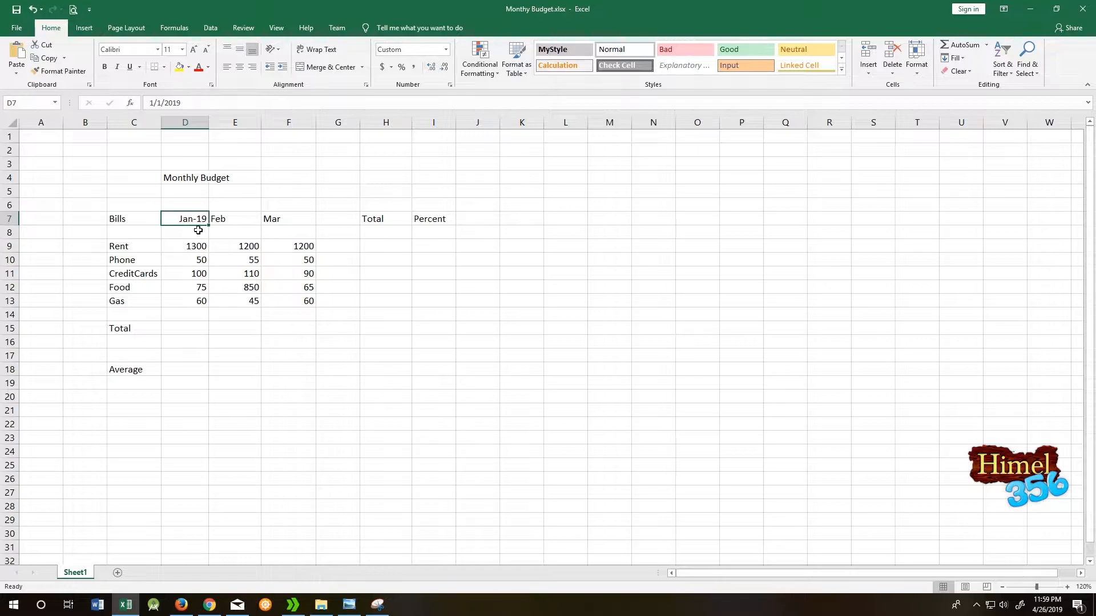
right_click(170, 219)
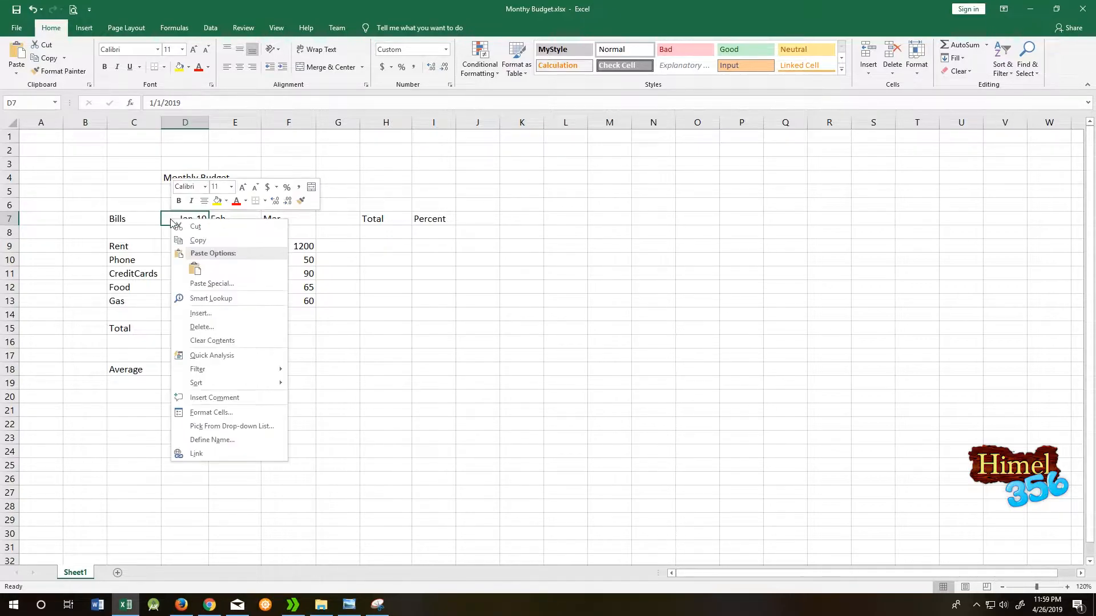
left_click(229, 415)
left_click(81, 408)
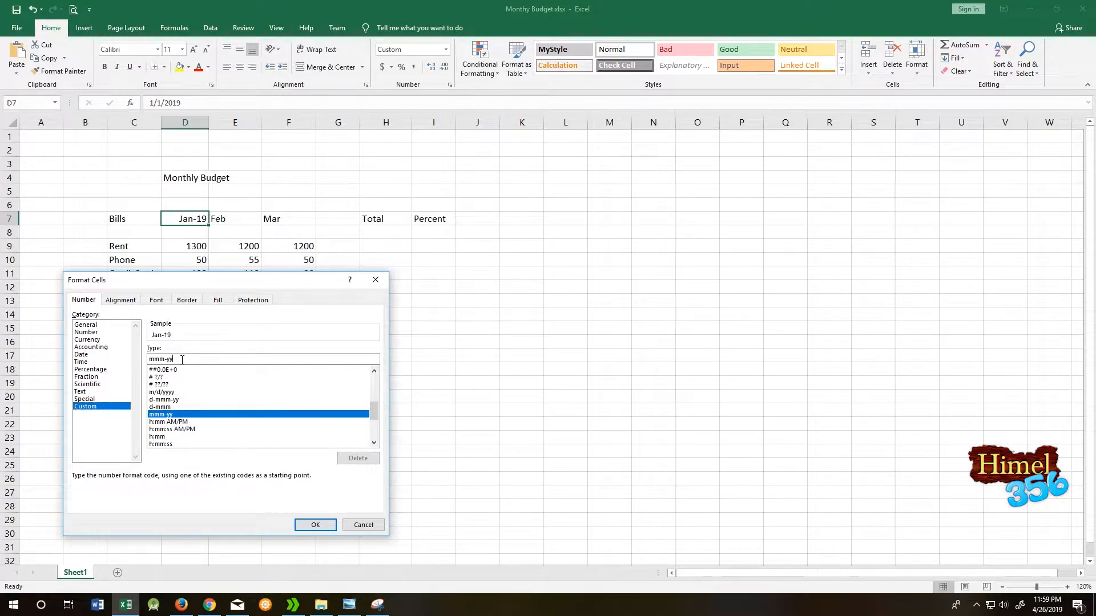
type("yy")
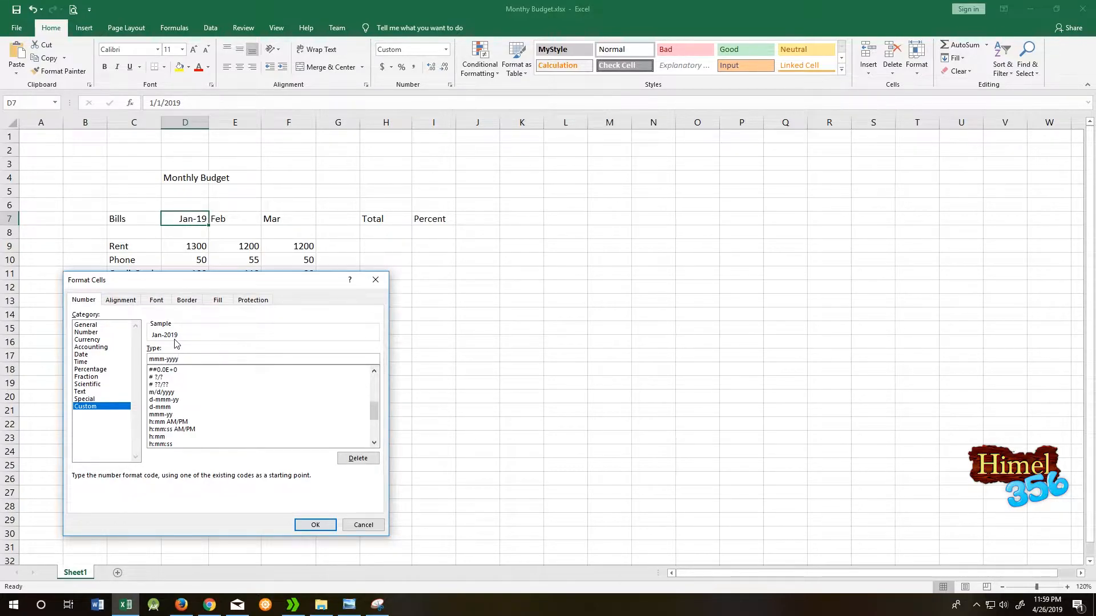
left_click(312, 526)
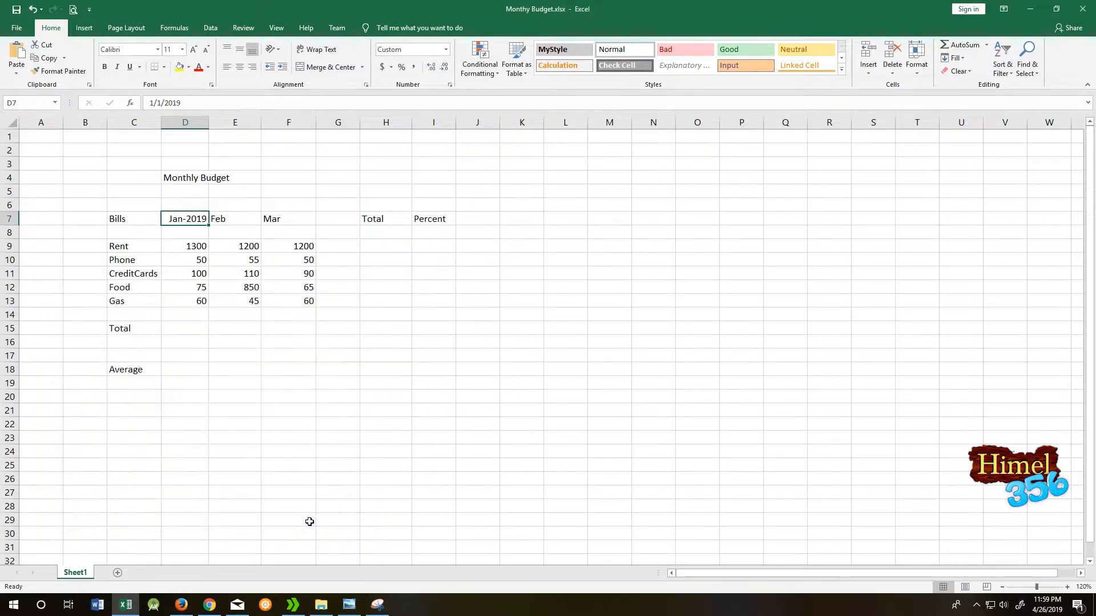
- Fill the January heading from D7 across to F7 so the headings read Feb-2019 and Mar-2019
left_click(211, 230)
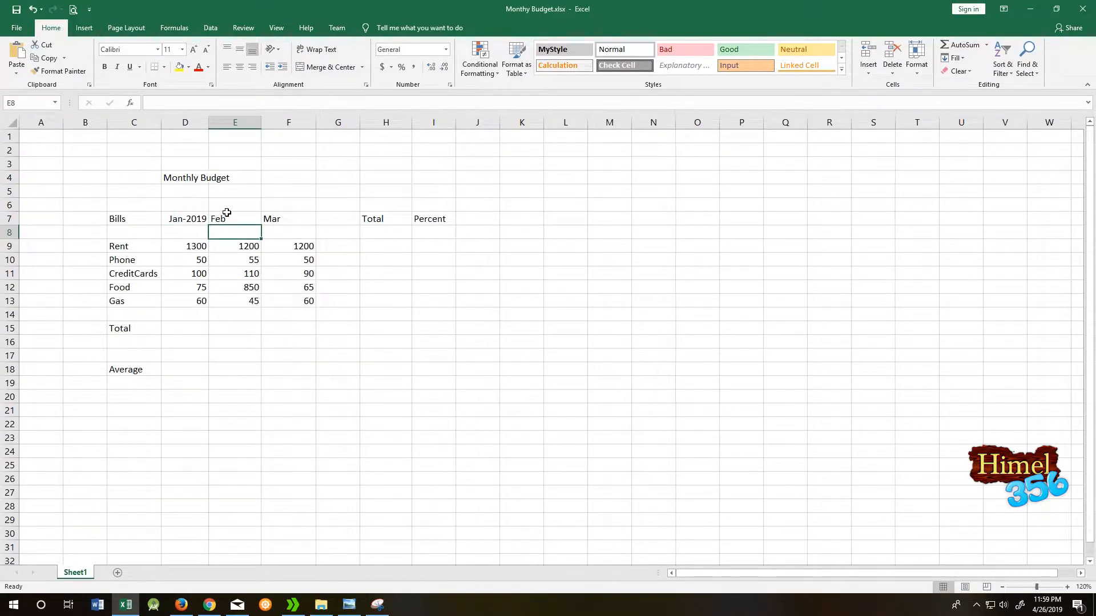
left_click(186, 218)
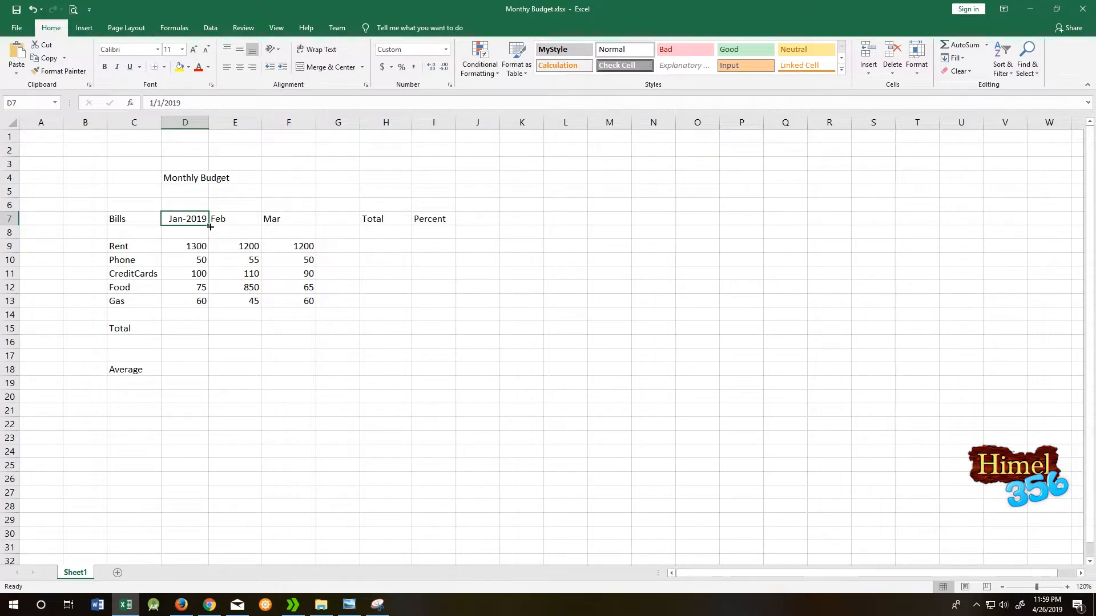
left_click_drag(211, 227, 305, 221)
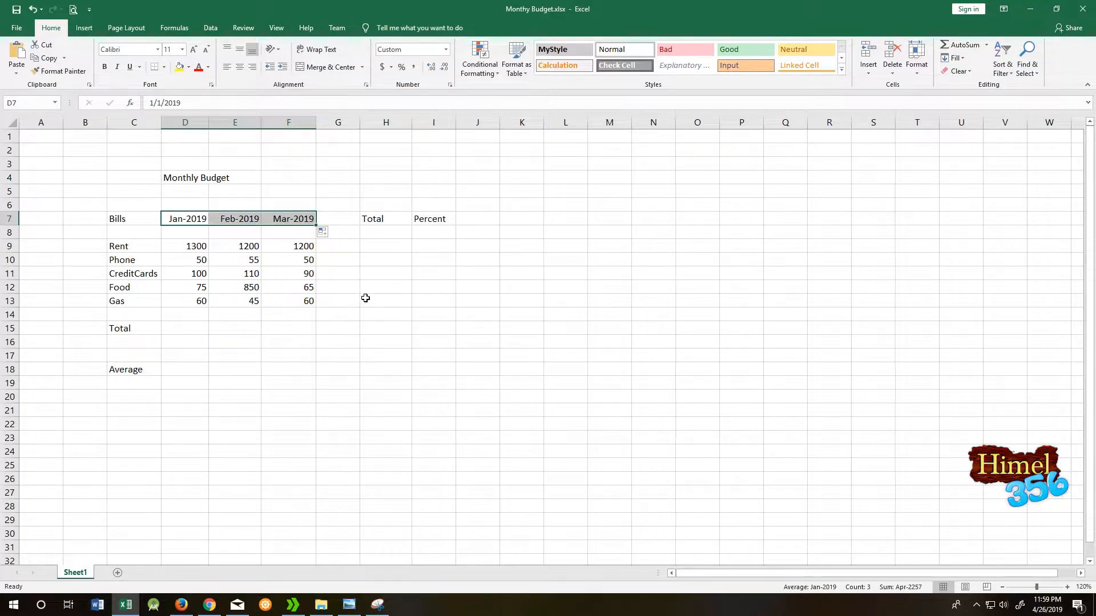
left_click(342, 315)
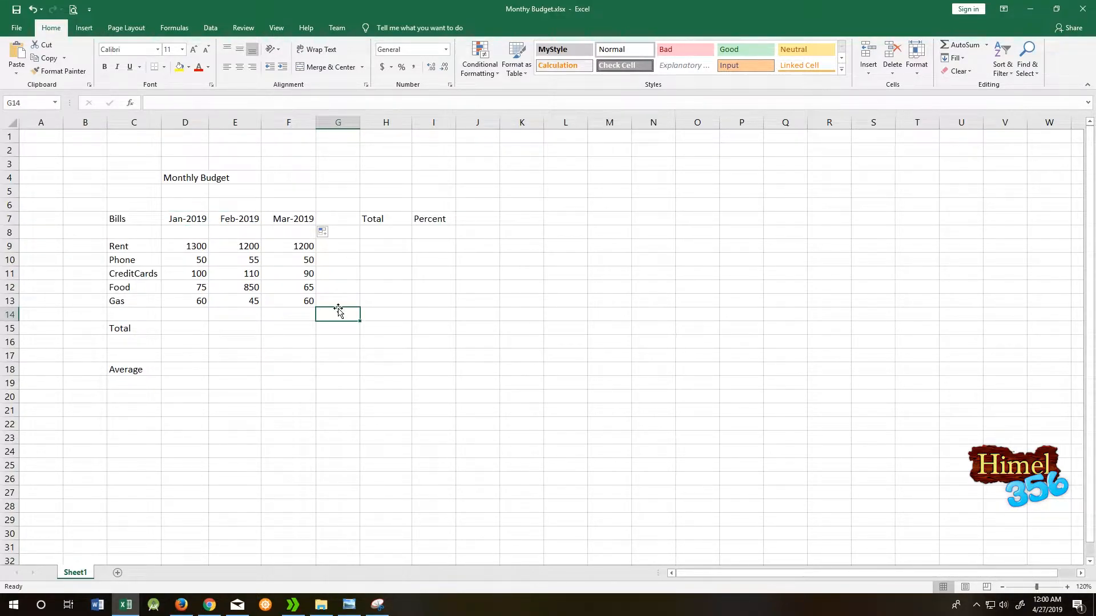
- Autofit the width of column D so the Monthly Budget title in D4 fits inside its cell
left_click(212, 177)
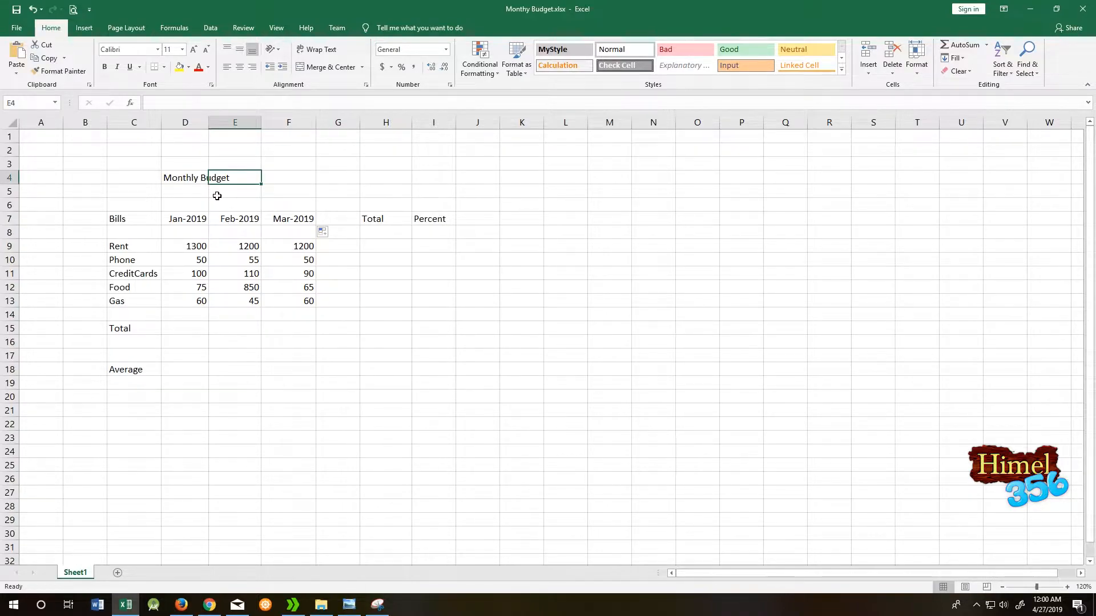
left_click(169, 178)
left_click(232, 178)
left_click(187, 178)
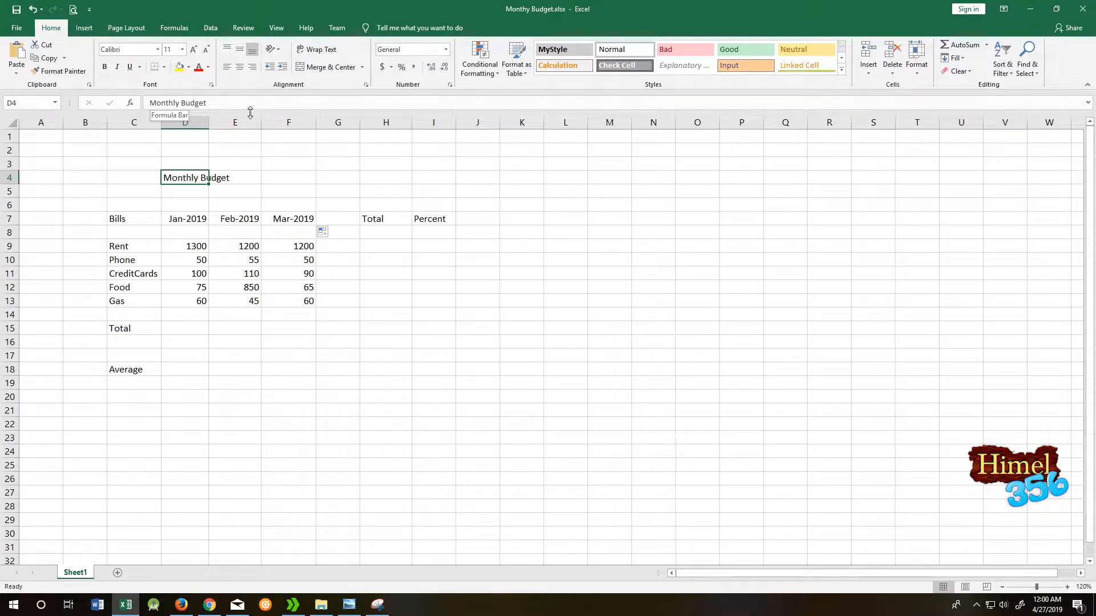
left_click(215, 192)
left_click(189, 180)
double_click(209, 122)
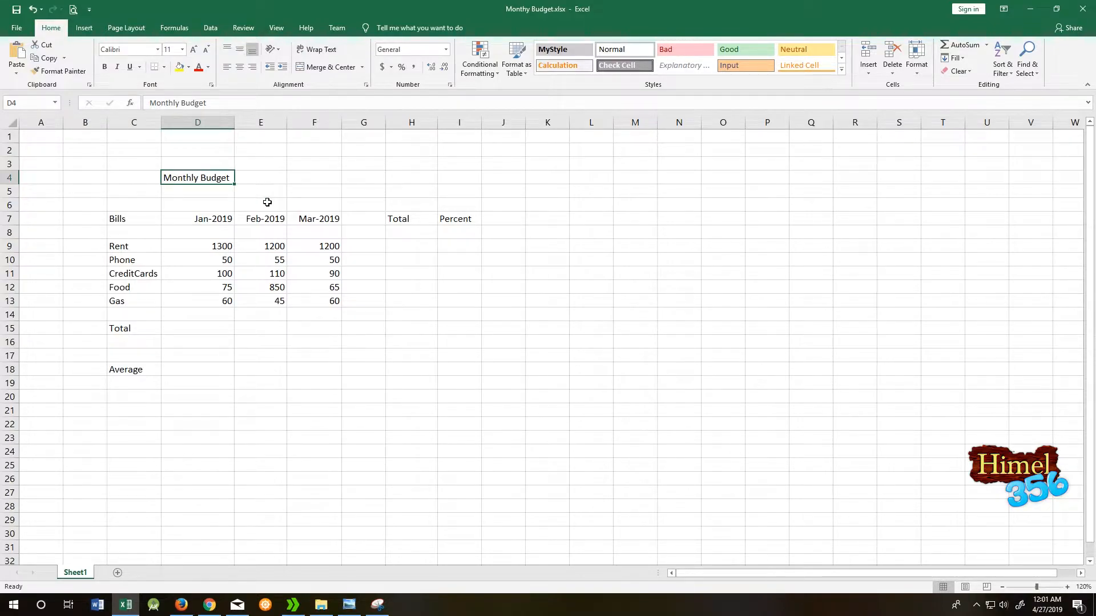
left_click(376, 314)
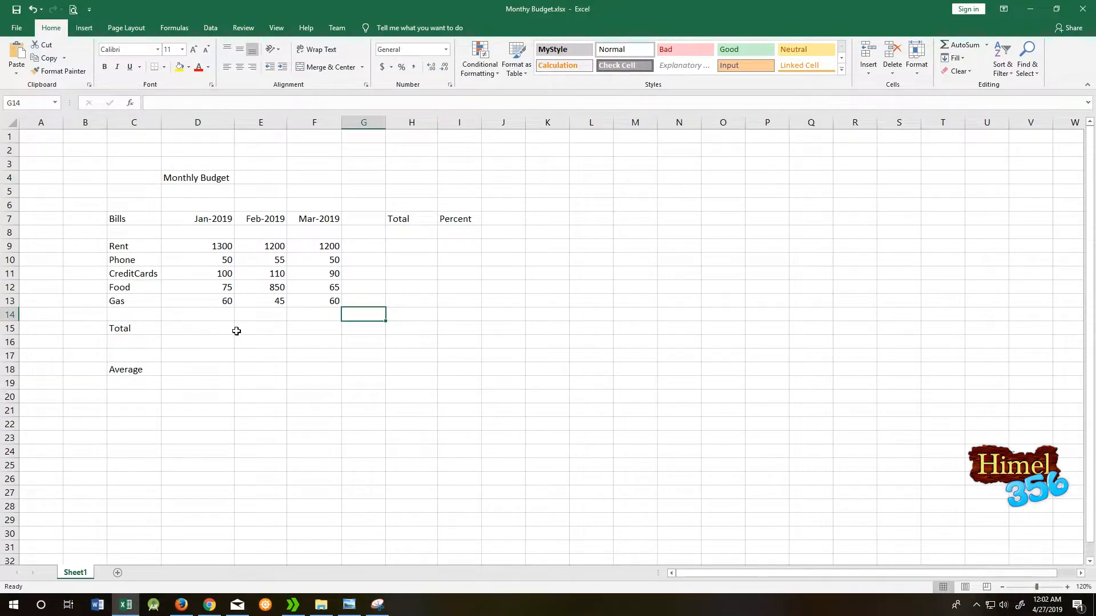
left_click(222, 302)
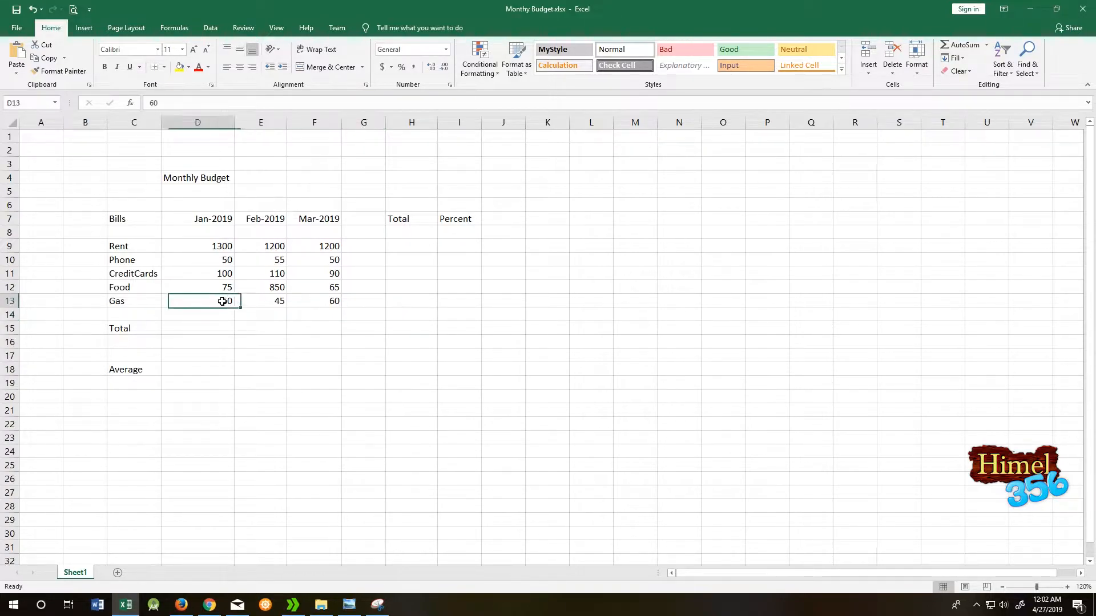
left_click(223, 287)
left_click(225, 274)
left_click(226, 260)
left_click(225, 248)
- Enter the formula =D9+F12 in the January Total cell D15
left_click(193, 327)
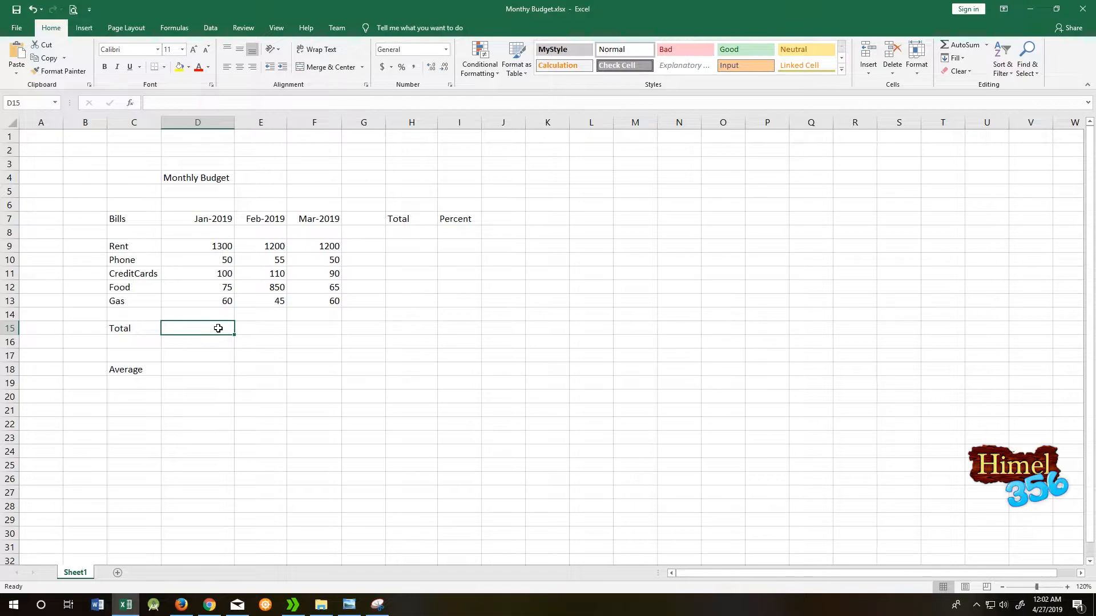
type("=")
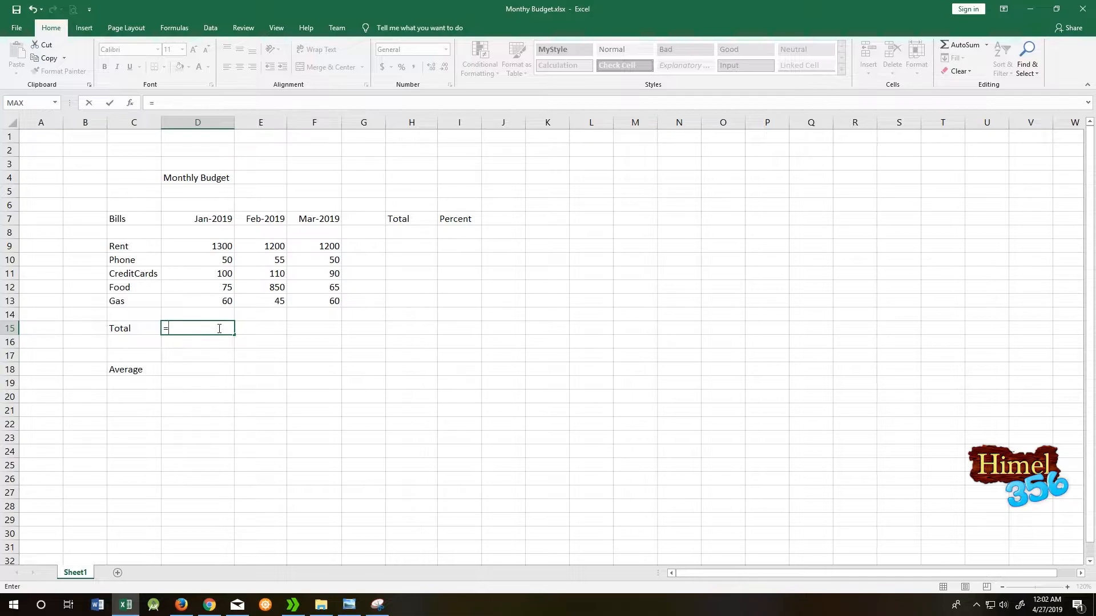
left_click(200, 246)
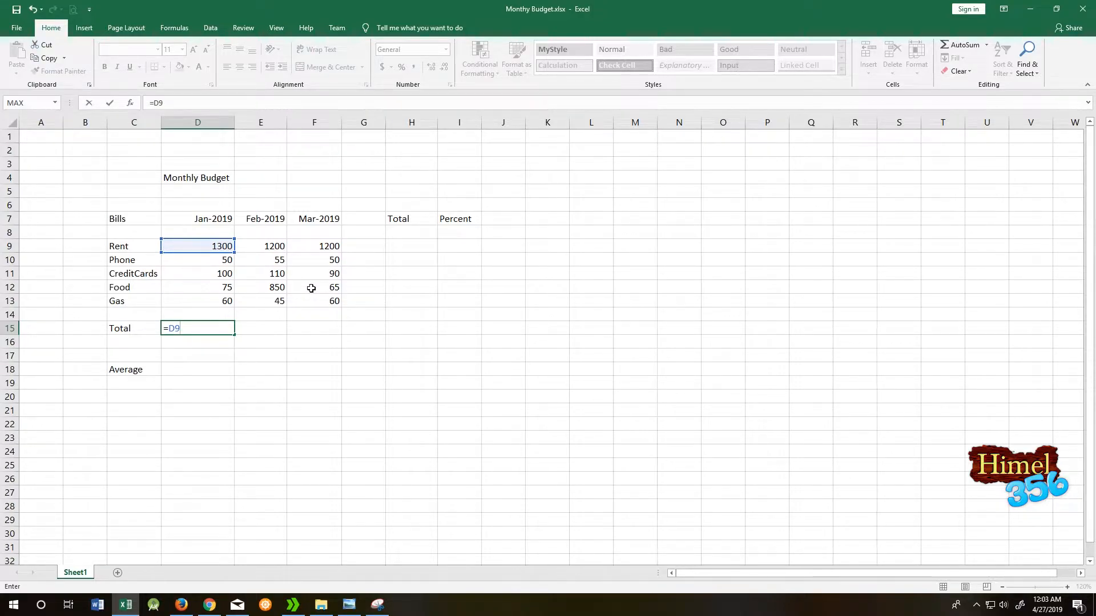
type("+F12")
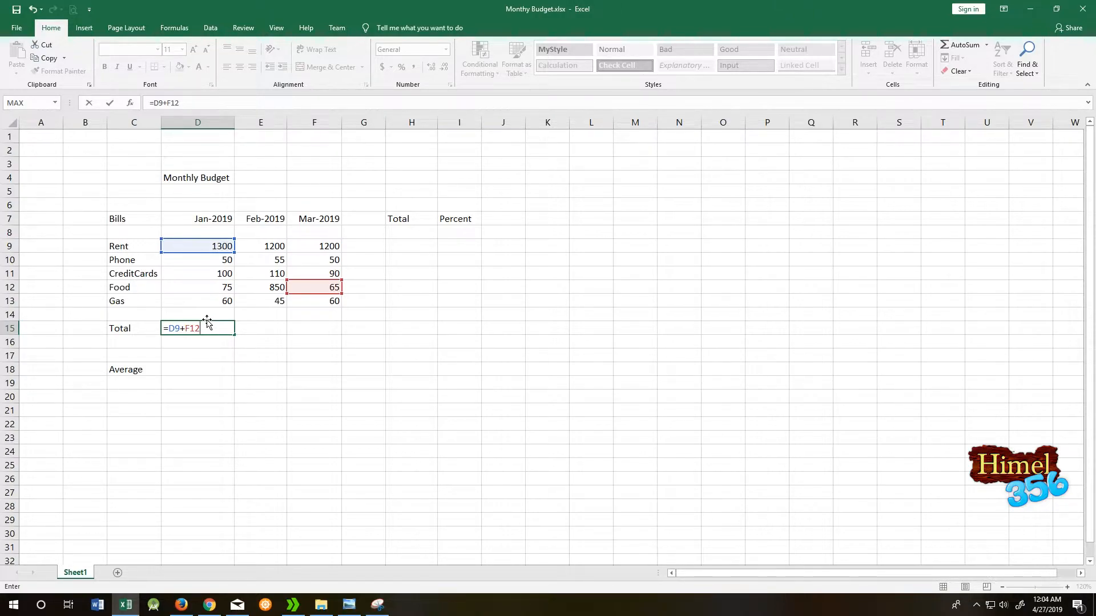
key("Return")
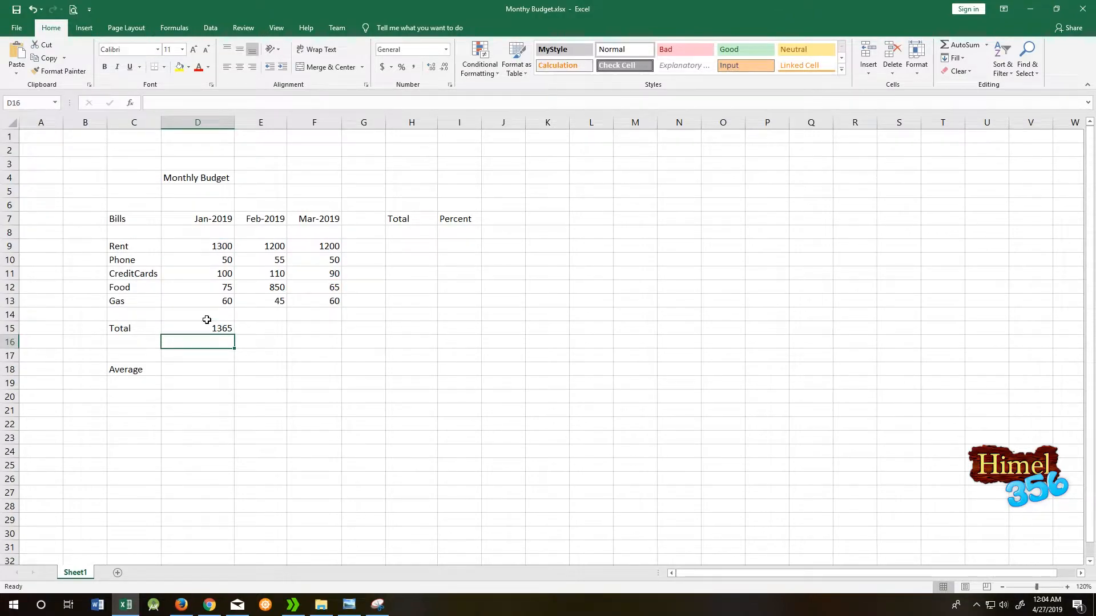
- Replace the formula in the January Total cell D15 with =D9+D10+D11+D12+D13
left_click(209, 324)
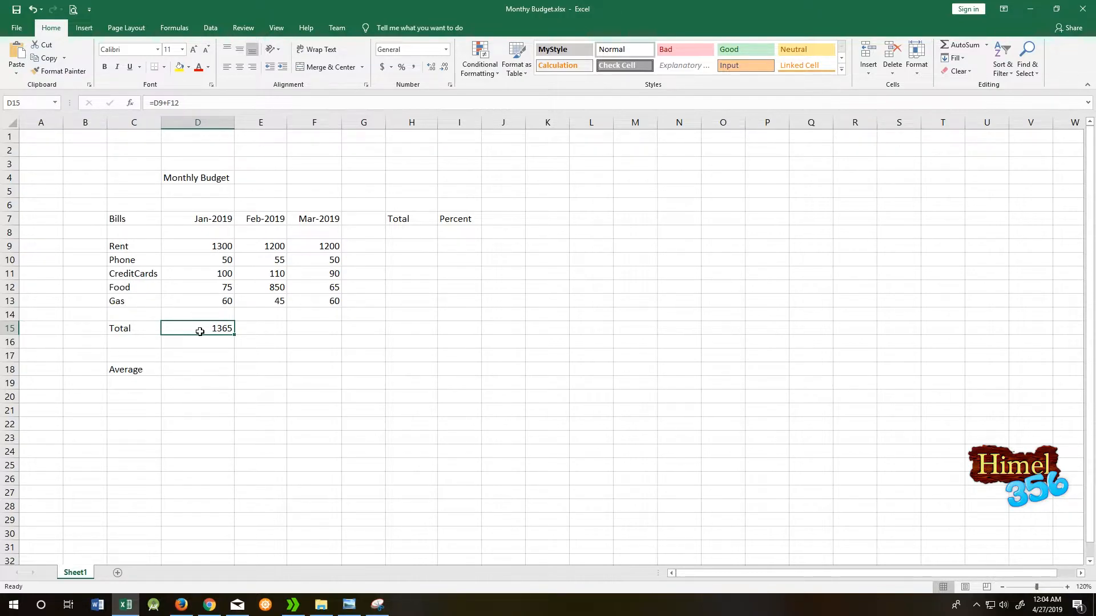
key("Right")
key("Left")
double_click(215, 328)
key("BackSpace")
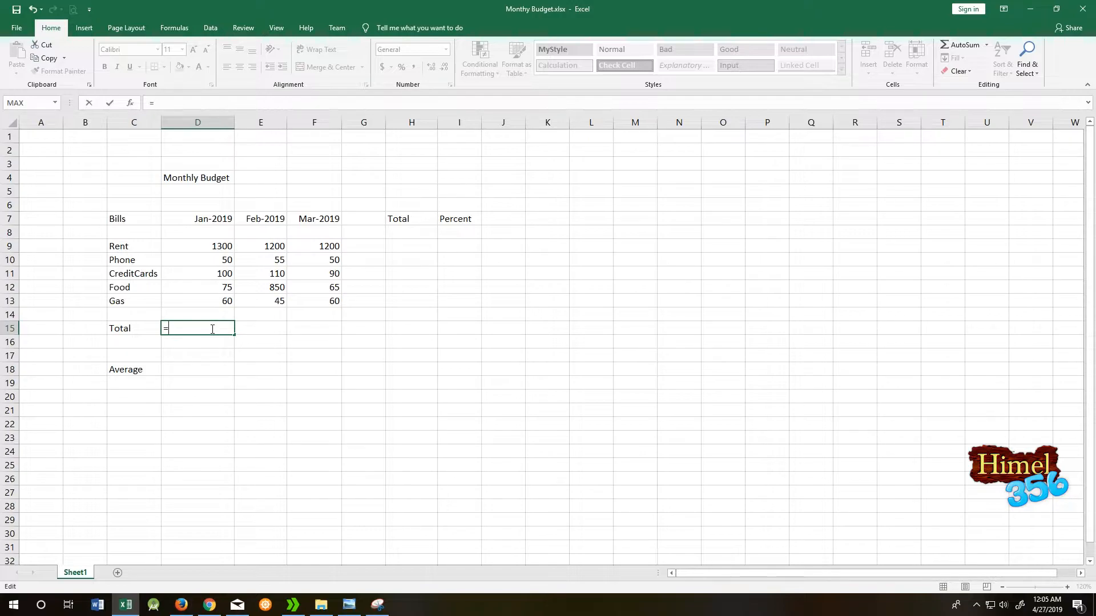
type("D")
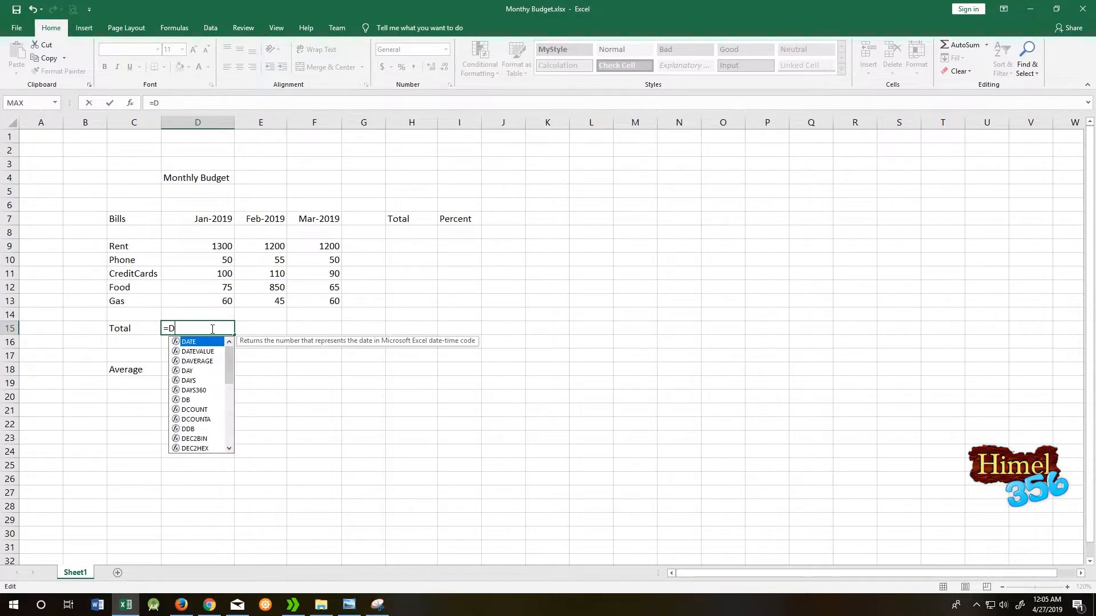
type("9+D10+D11+D12+D13")
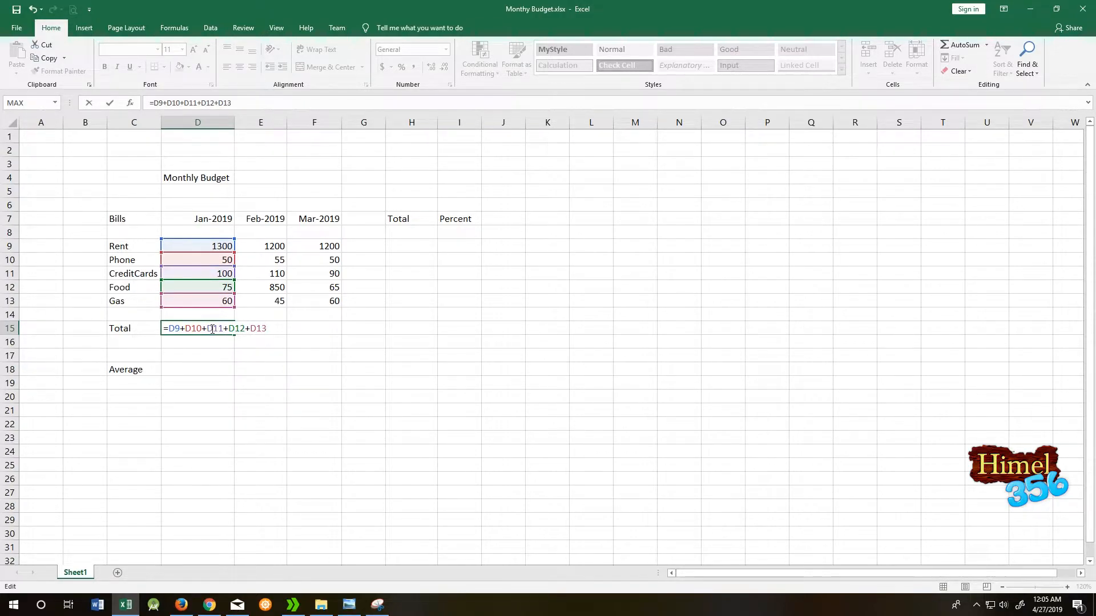
key("Return")
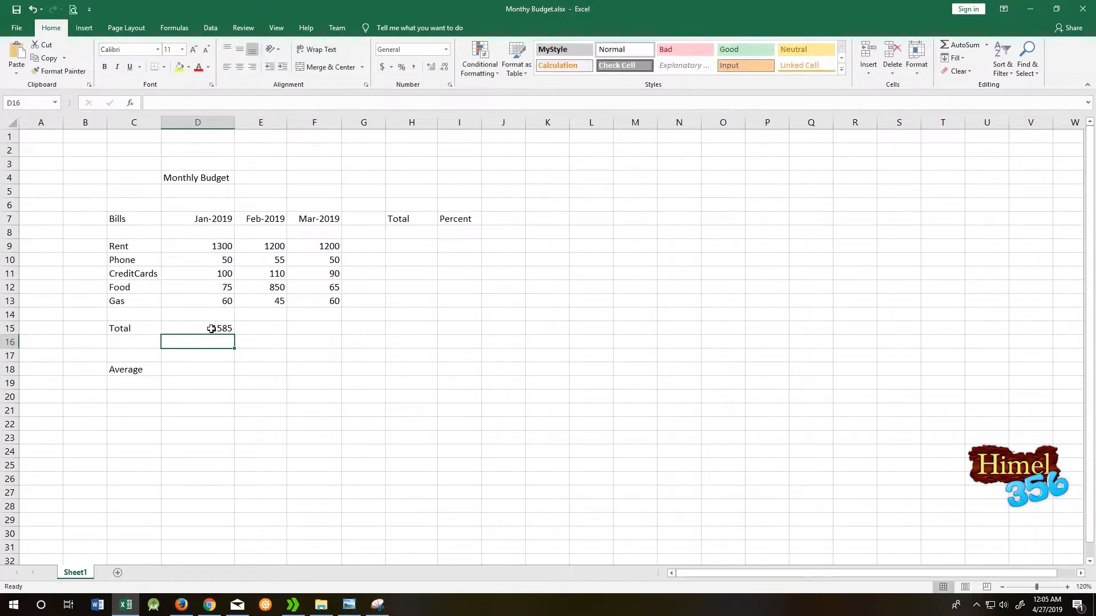
left_click_drag(210, 248, 214, 304)
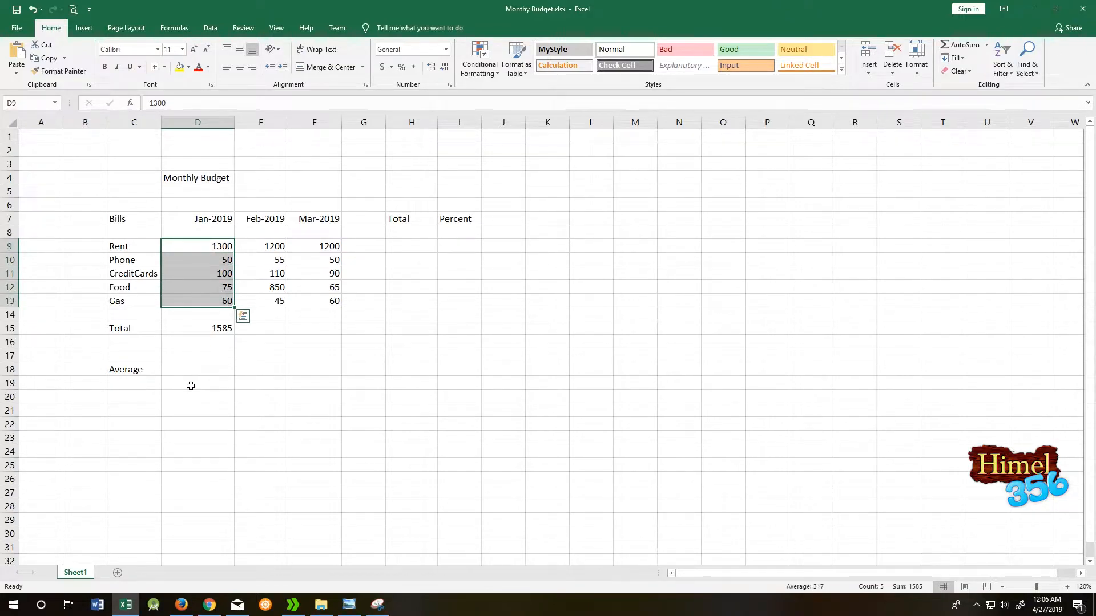
- Clear the addition formula from the January Total cell D15
left_click(215, 329)
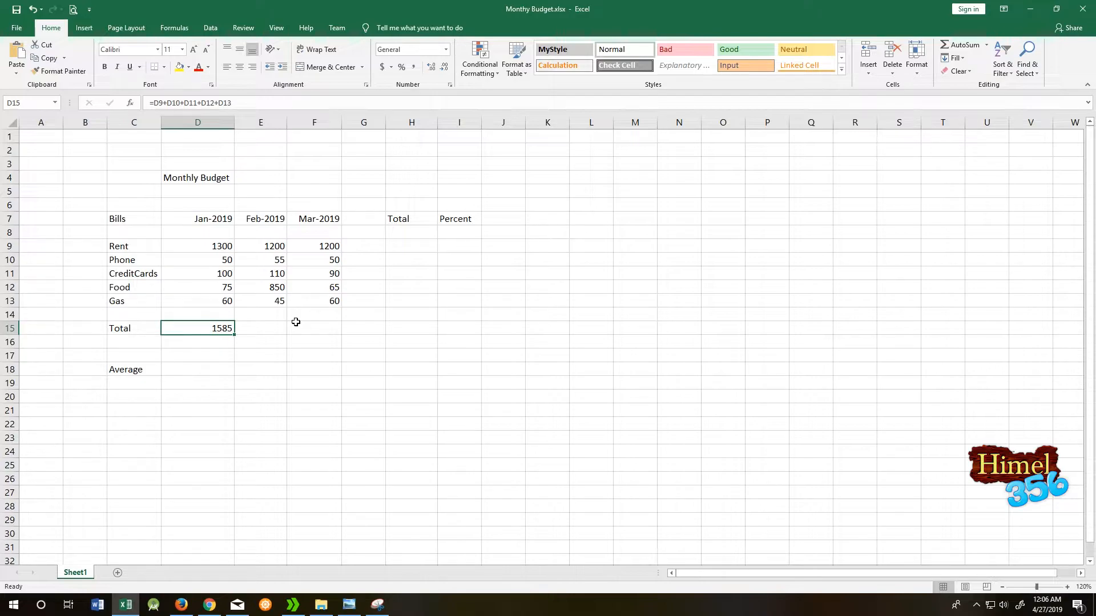
key("Delete")
key("ctrl+z")
key("ctrl+y")
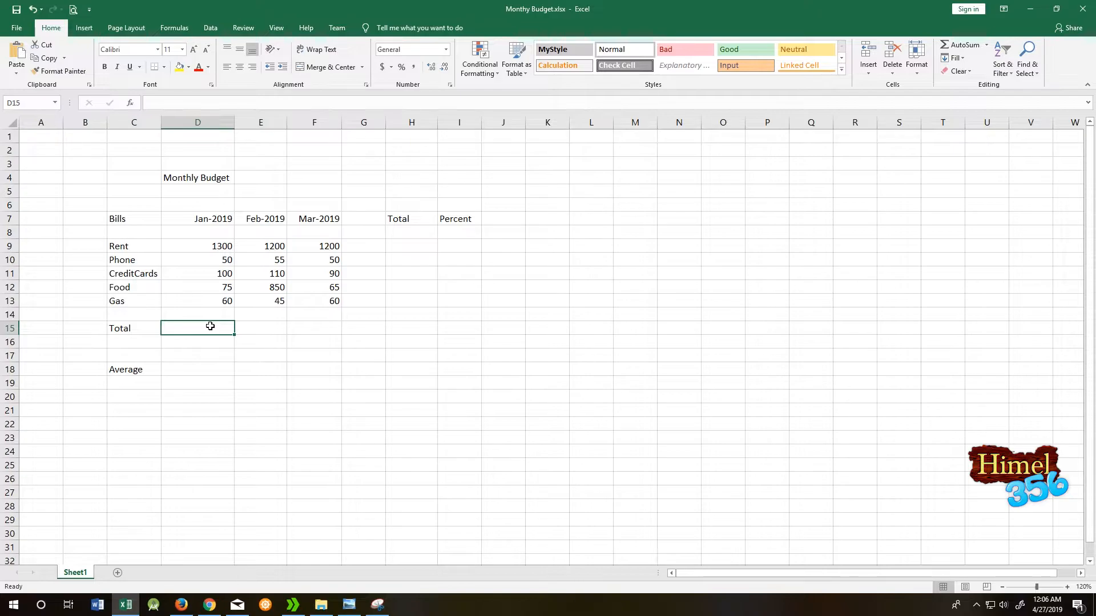
- Enter the range formula =SUM(D9:D13) in the January Total cell D15
type("=")
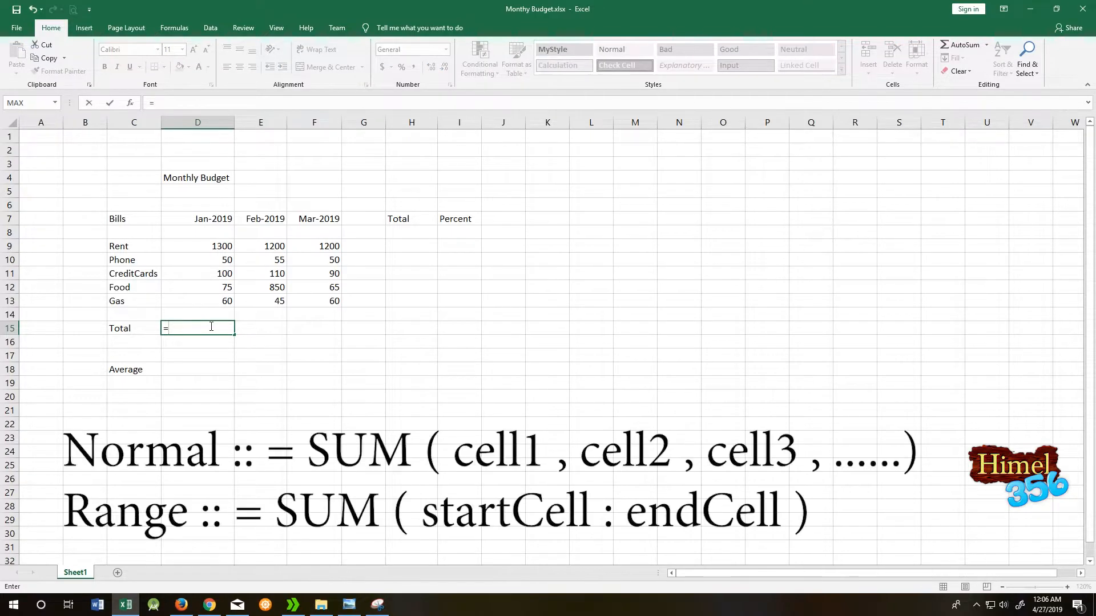
type("SUM")
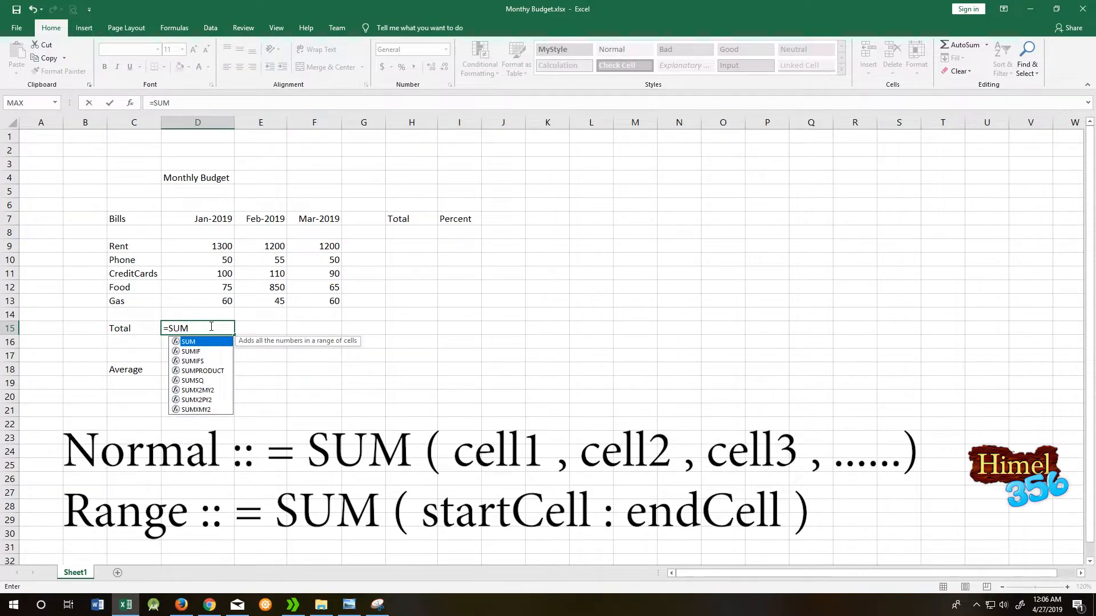
type("(")
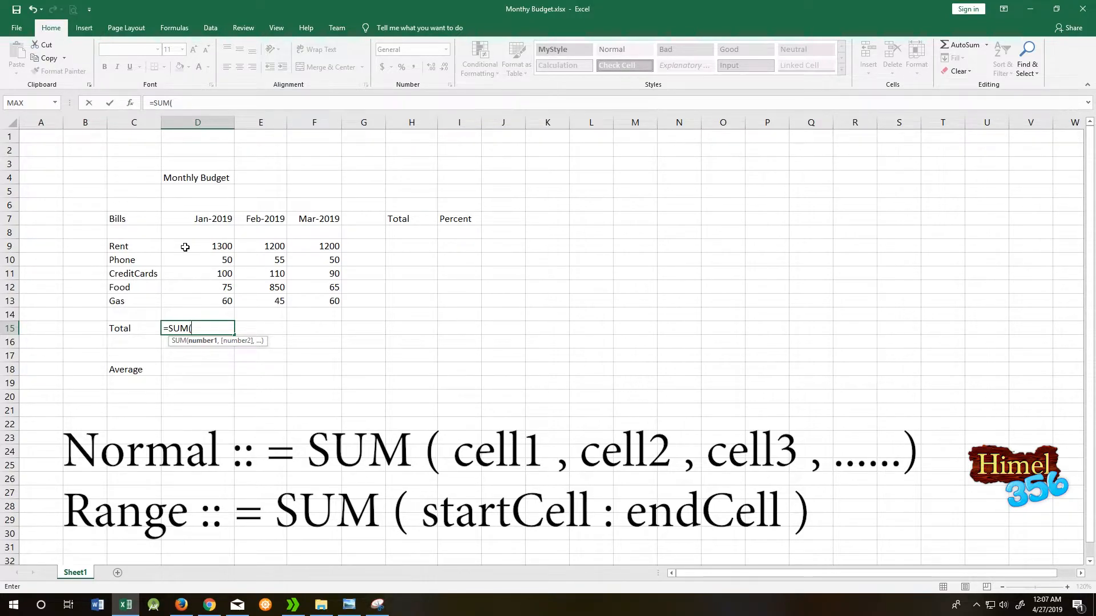
type("D9")
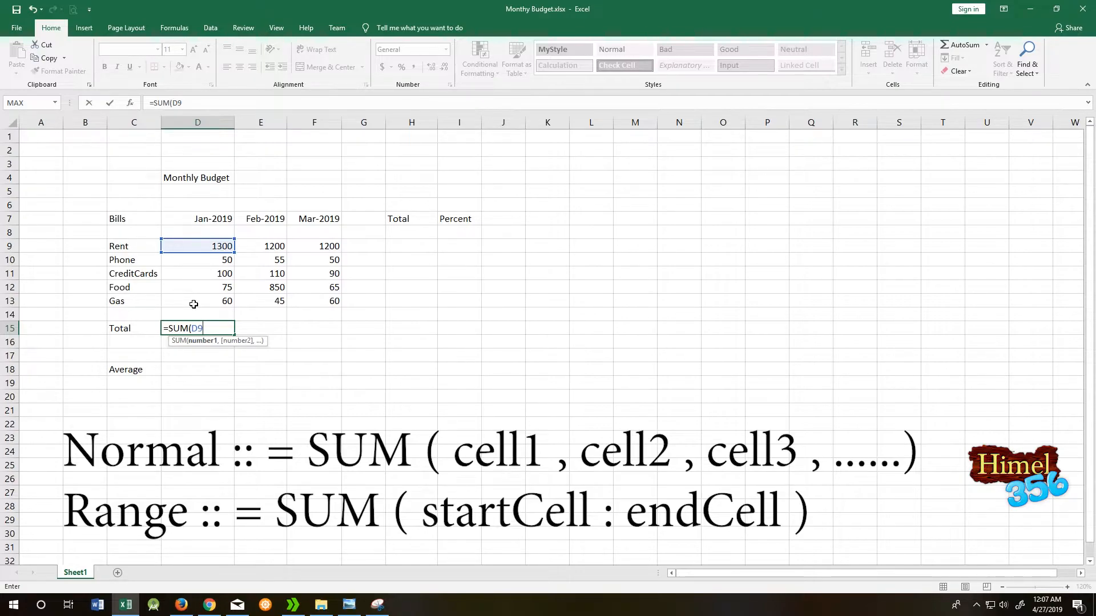
type(":D")
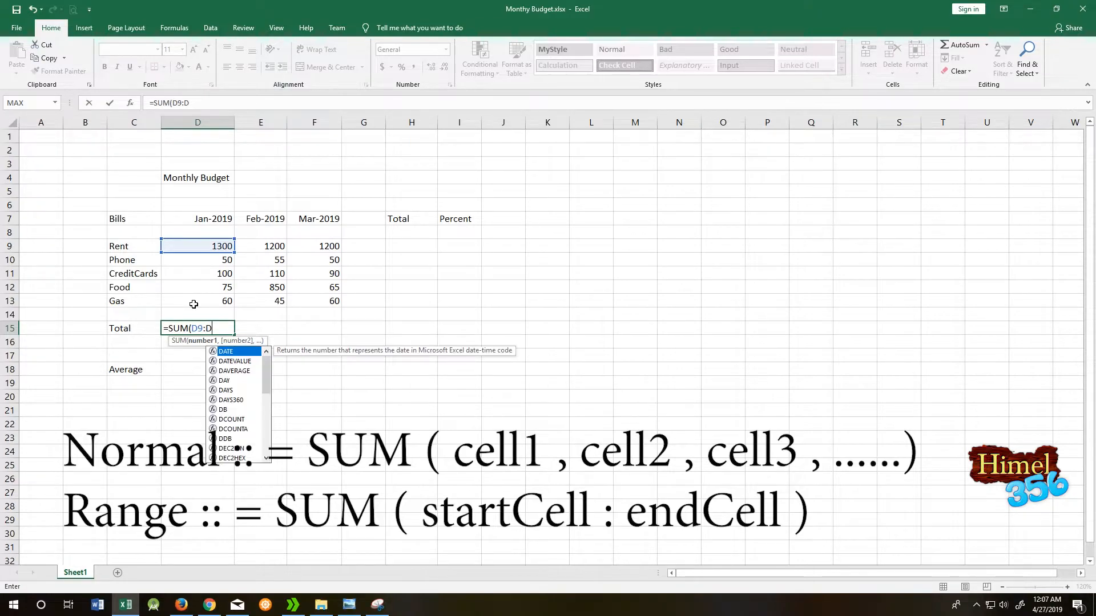
type("13")
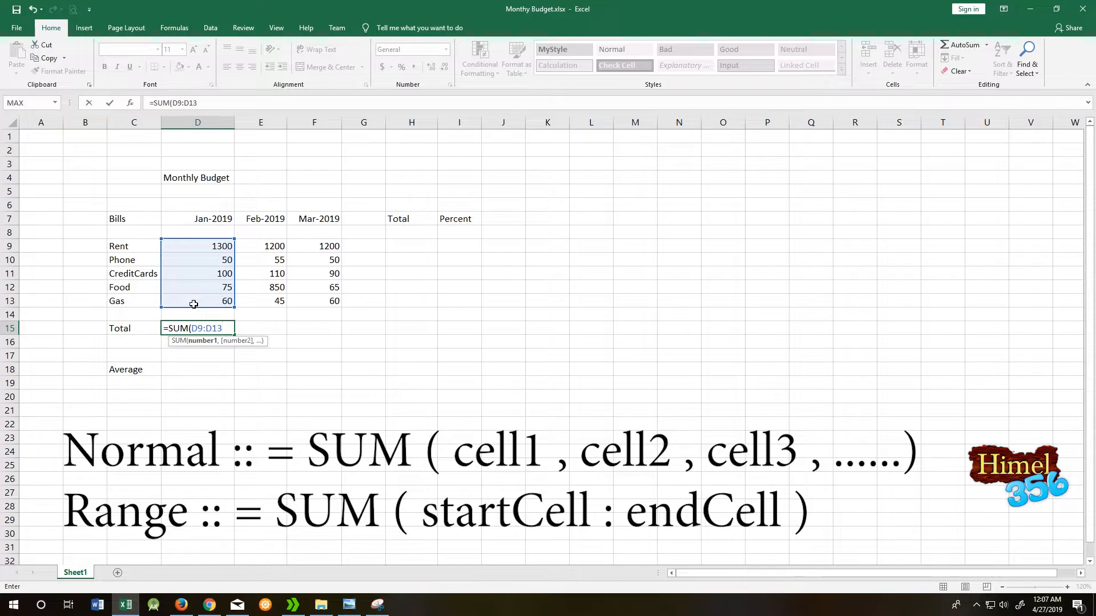
type(")")
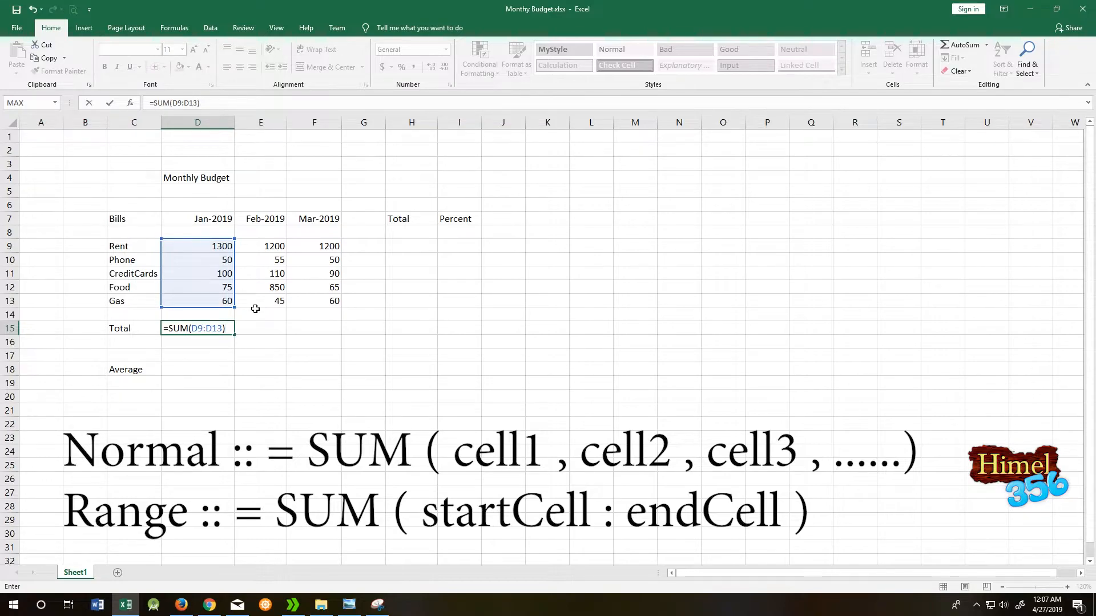
key("Return")
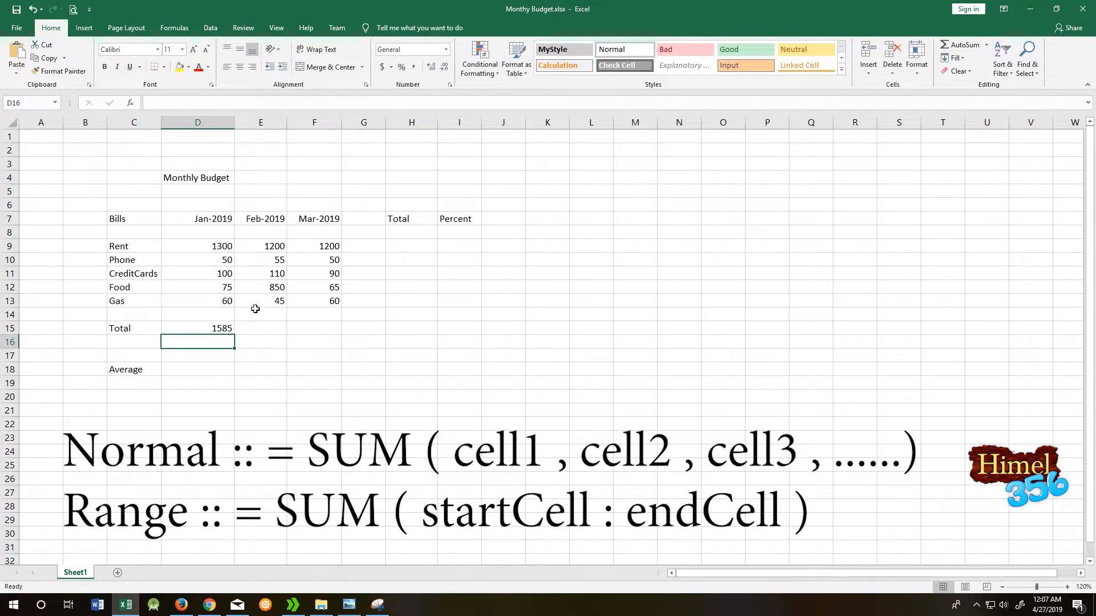
- Delete the SUM formula from D15 and reselect the emptied cell
left_click(222, 326)
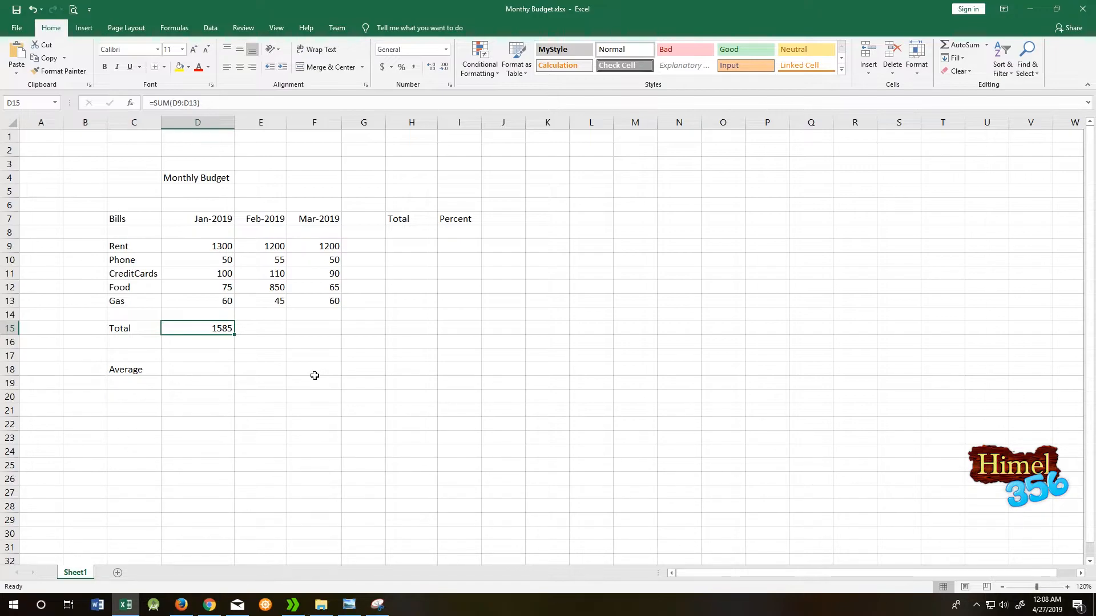
key("Delete")
left_click(247, 329)
left_click(212, 326)
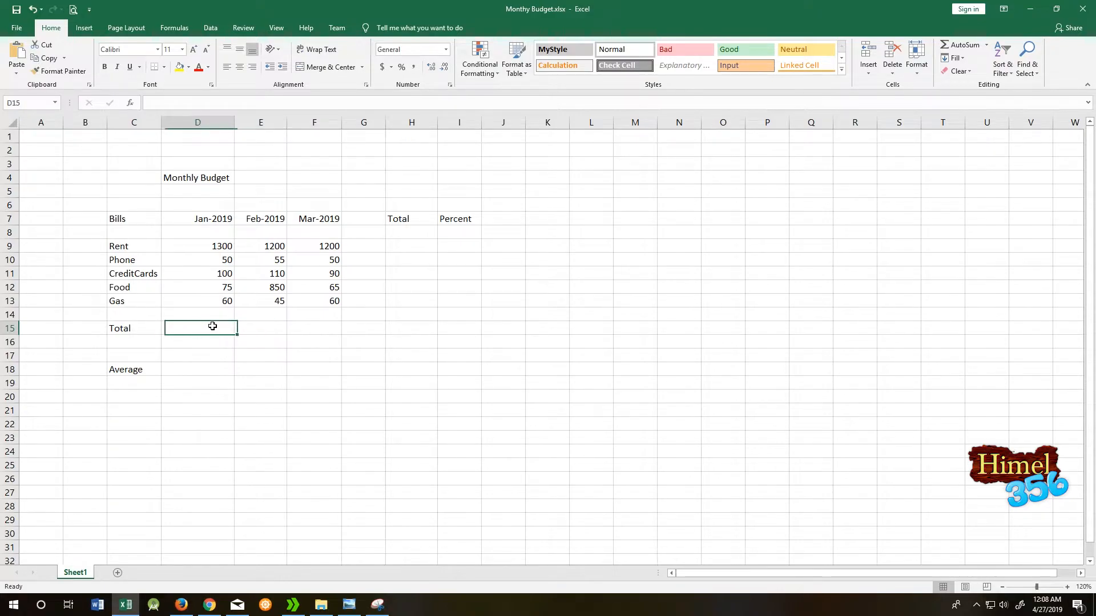
- Insert the SUM function from the Math & Trig category into D15, with D9:D13 as Number1
left_click(166, 31)
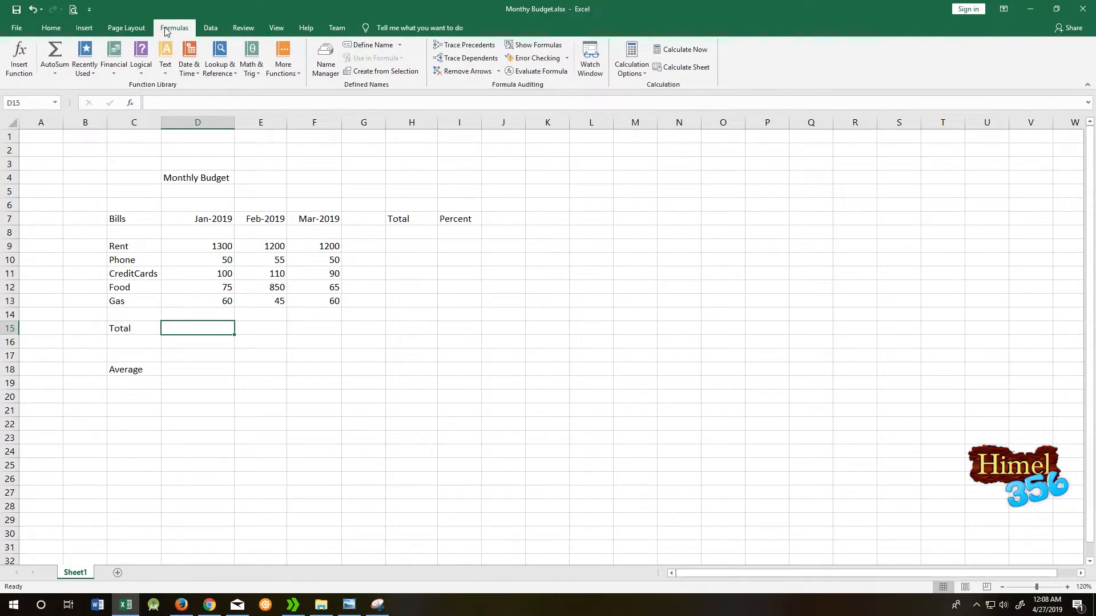
left_click(251, 74)
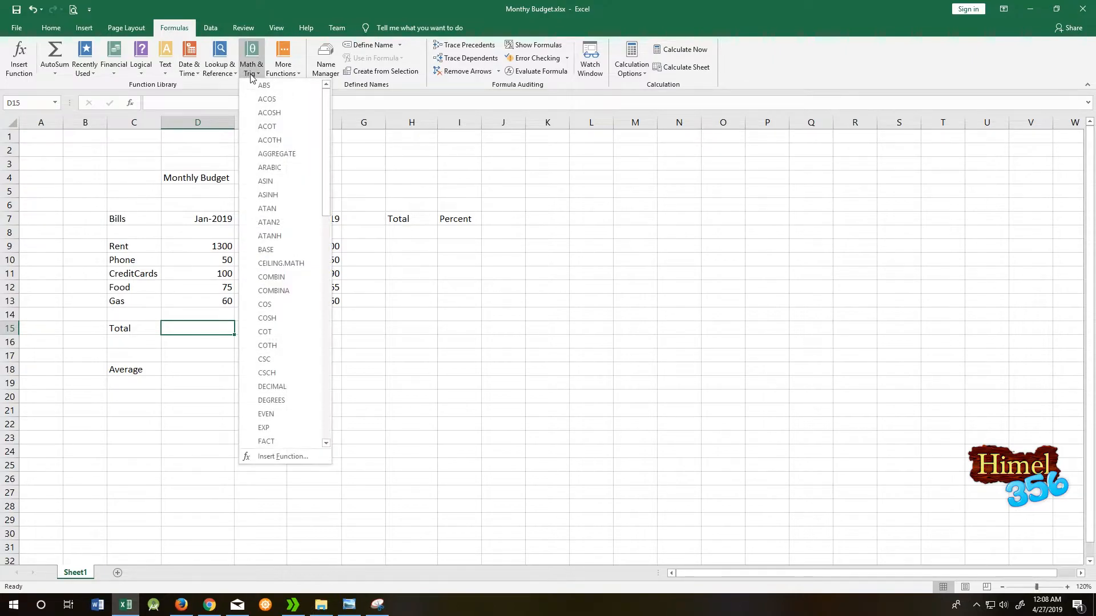
left_click_drag(325, 122, 304, 452)
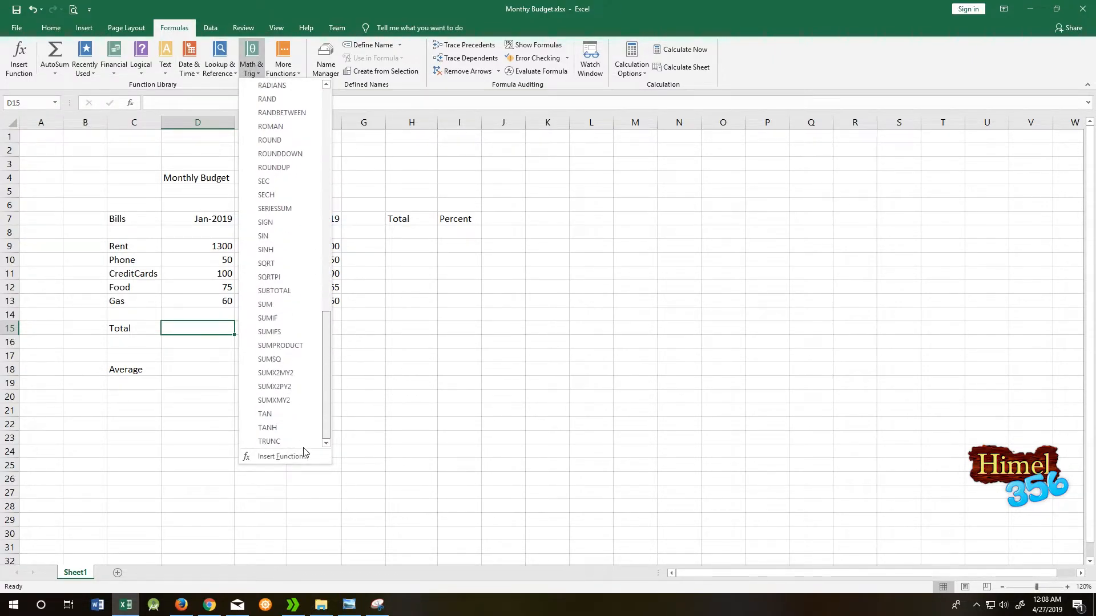
left_click(294, 306)
left_click(220, 248)
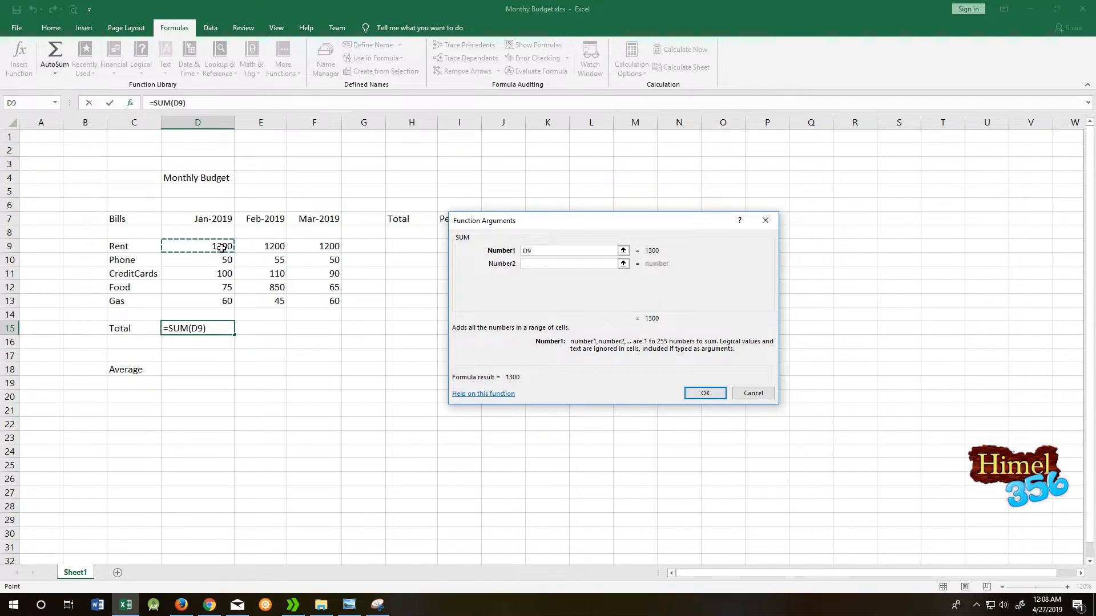
left_click_drag(221, 248, 221, 298)
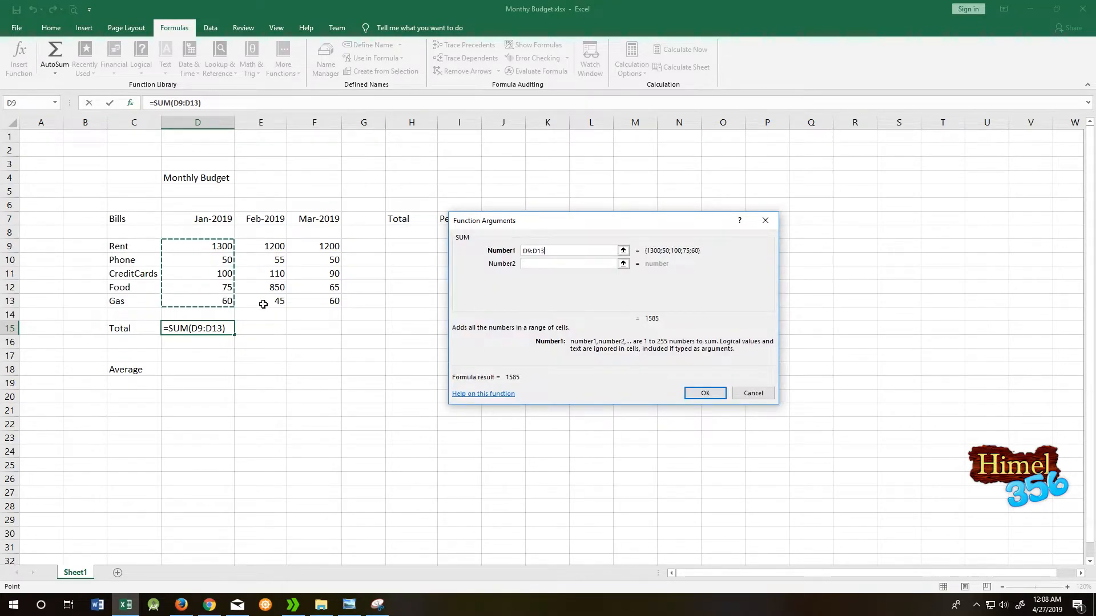
left_click(703, 394)
- Clear the inserted SUM function from D15 and look through the Math & Trig function list
key("Delete")
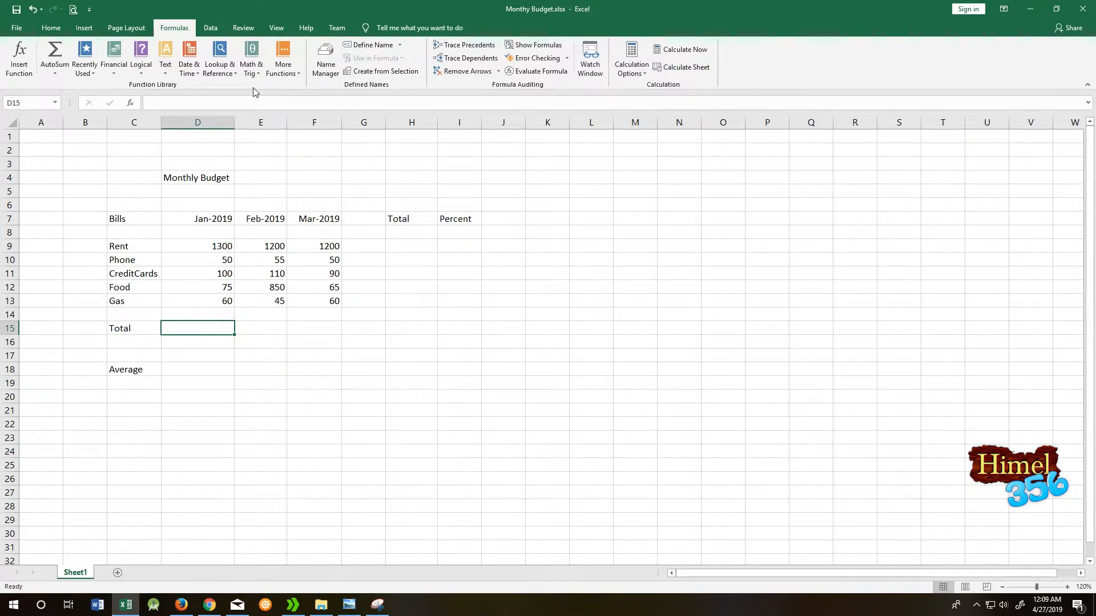
left_click(252, 73)
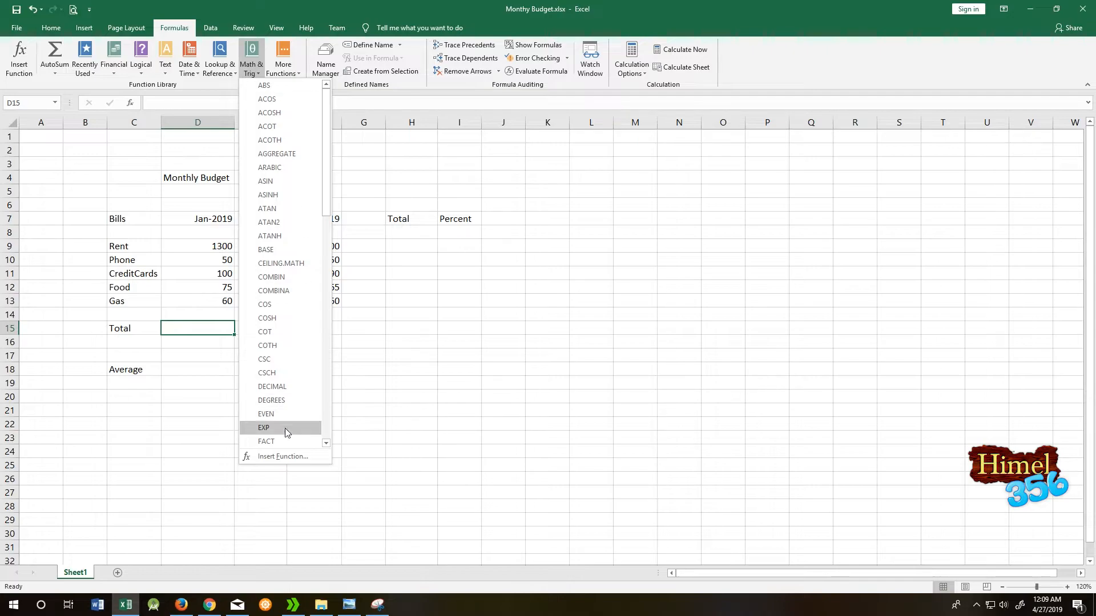
left_click_drag(330, 197, 347, 114)
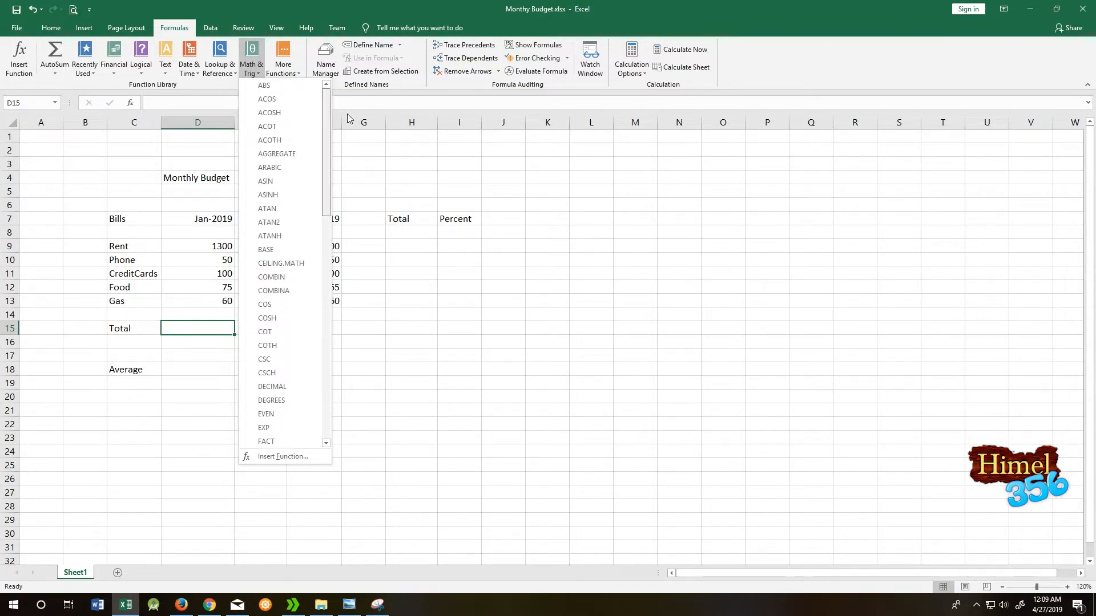
left_click(429, 297)
left_click(255, 330)
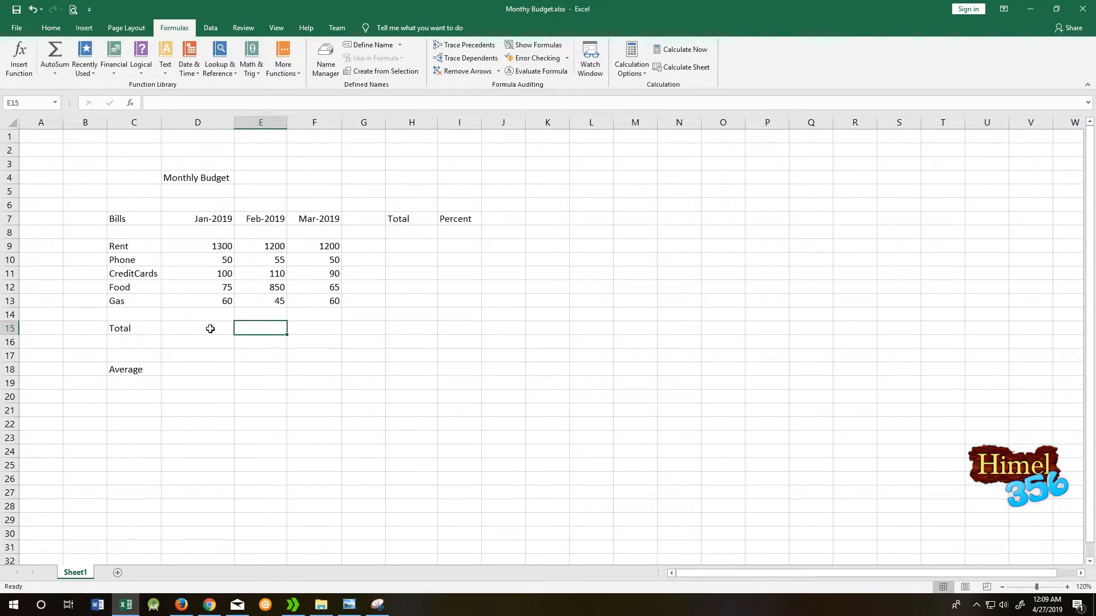
left_click(210, 329)
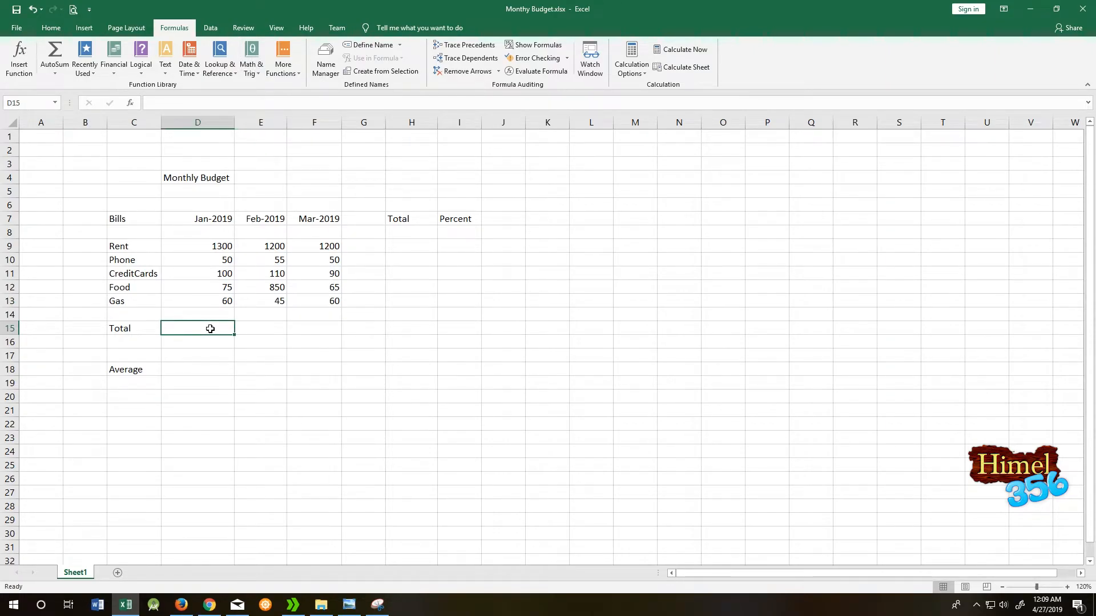
- Search for SUM with Insert Function and insert it into D15, with D9:D13 as Number1
left_click(27, 60)
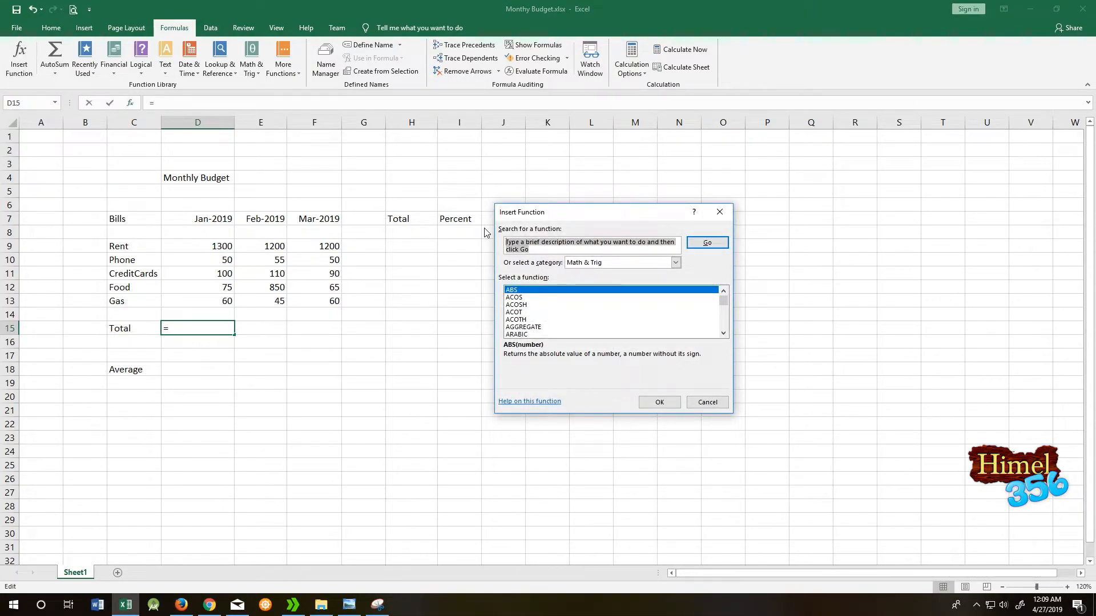
type("SUM")
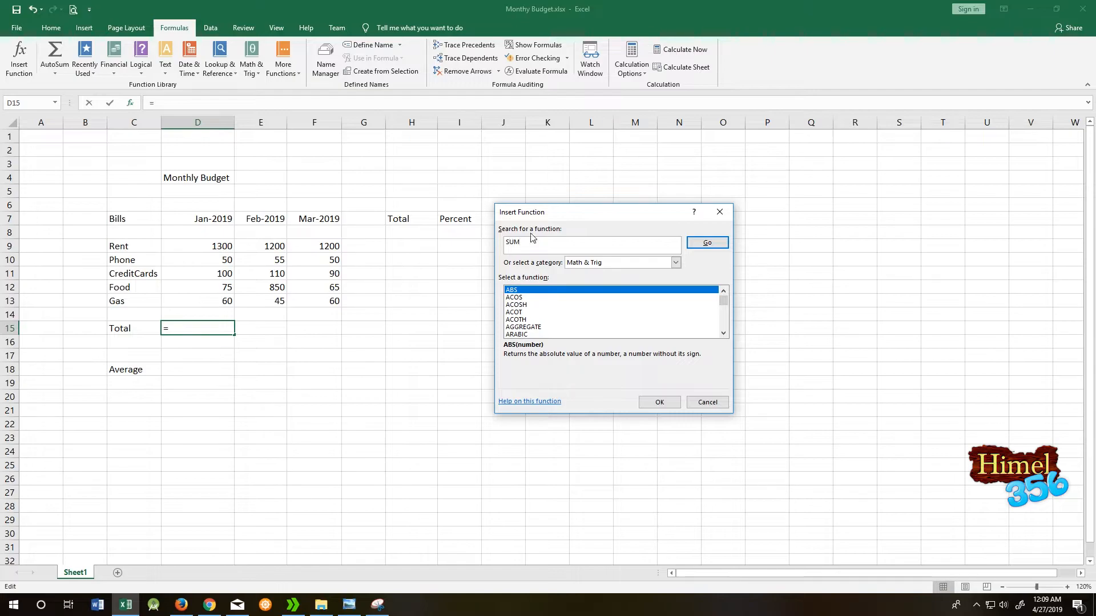
left_click(710, 244)
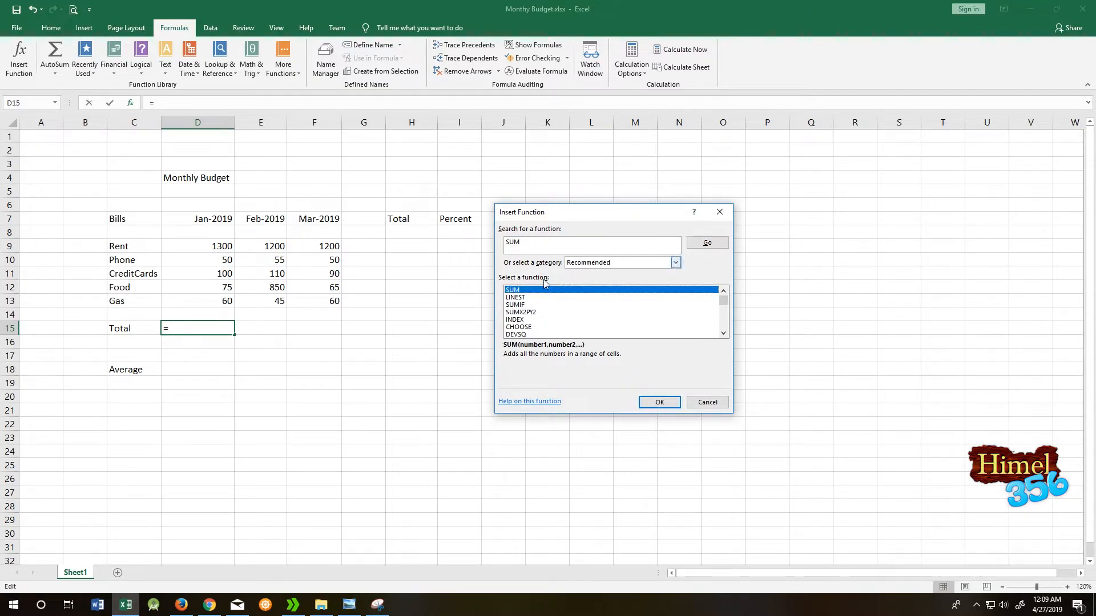
left_click(660, 402)
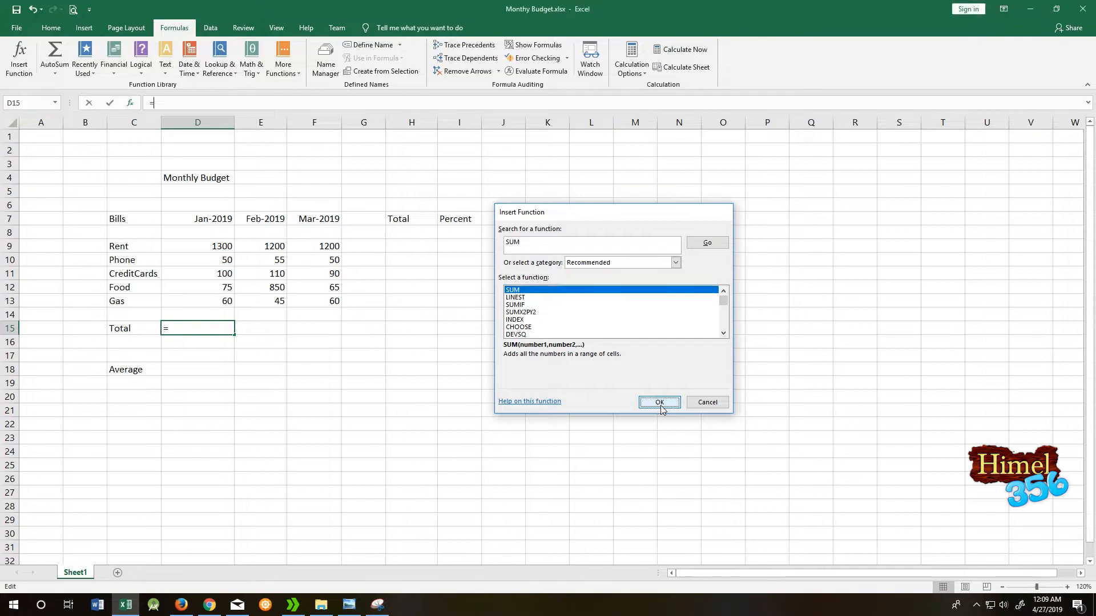
left_click(226, 247)
left_click_drag(227, 245, 229, 301)
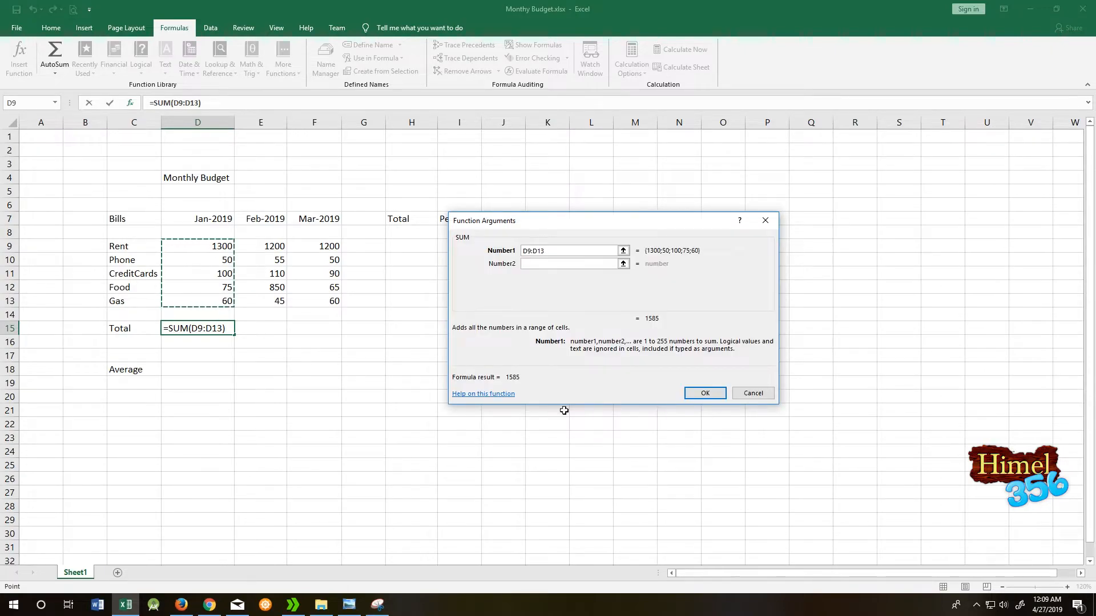
left_click(705, 393)
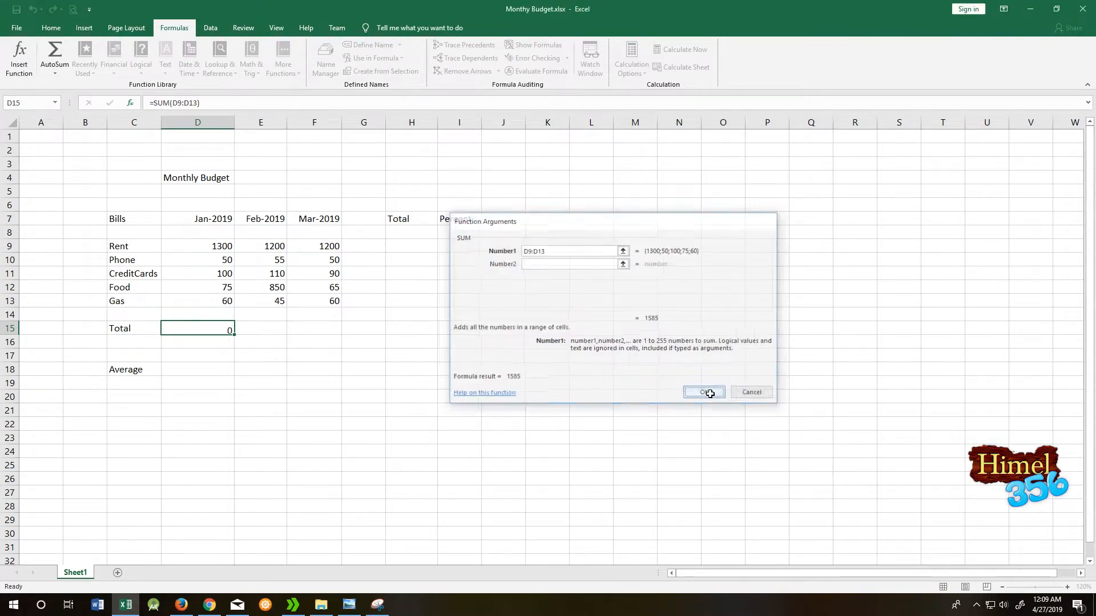
left_click(245, 359)
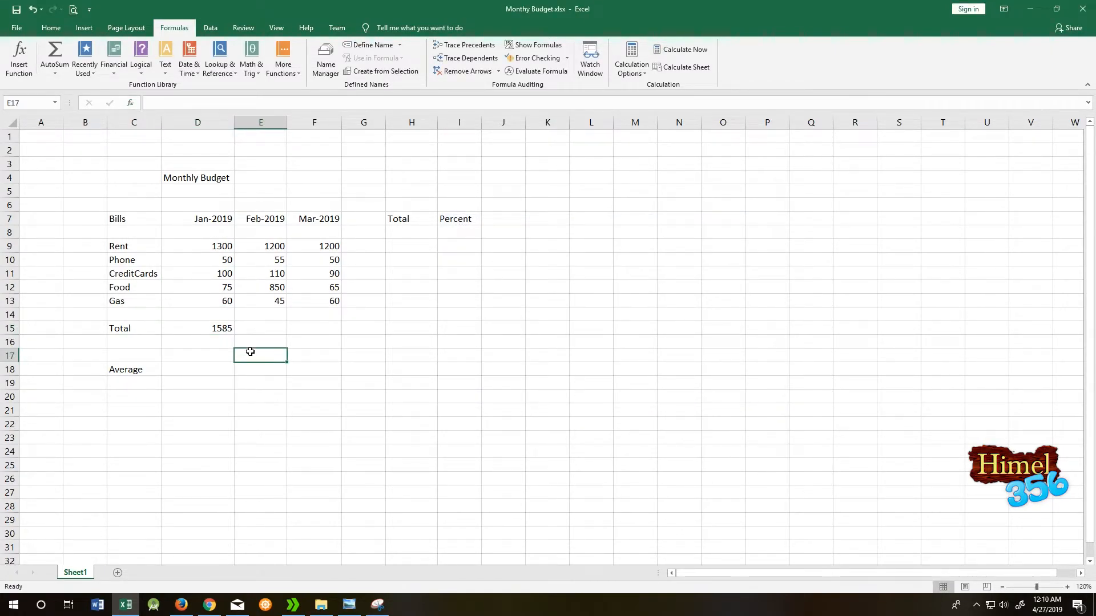
- Copy the total formula from D15 and paste it into E15 and F15
left_click(227, 330)
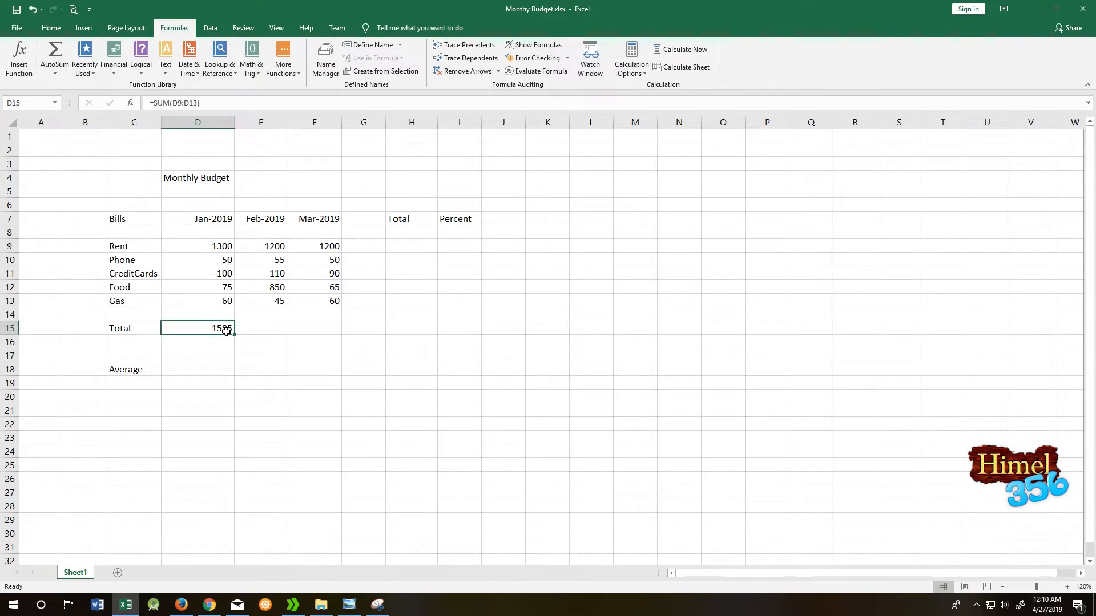
key("ctrl+c")
left_click(260, 333)
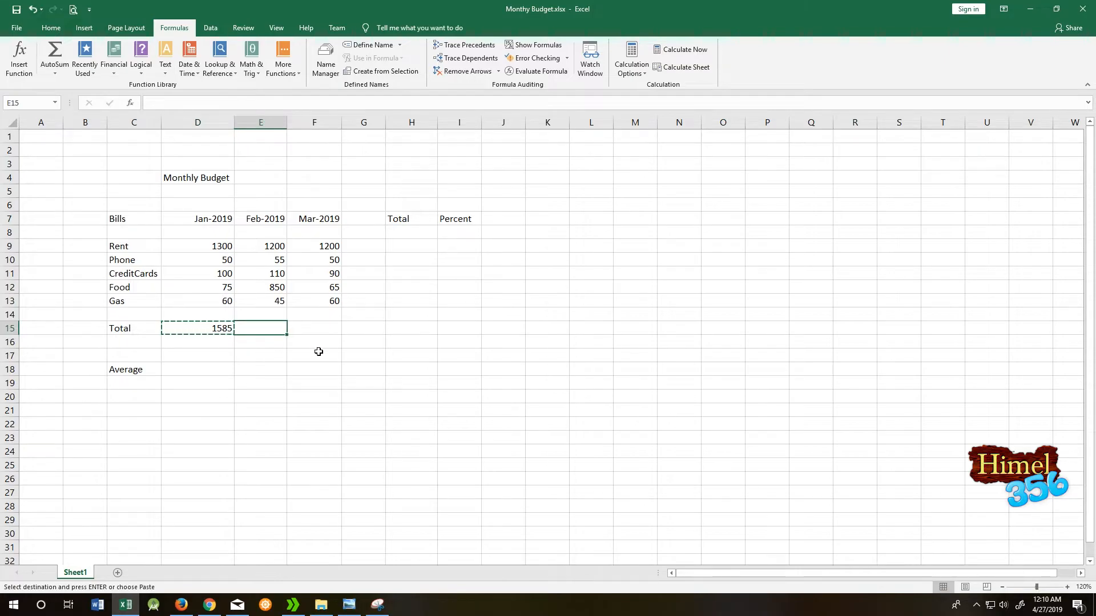
key("ctrl+v")
left_click(316, 329)
key("ctrl+v")
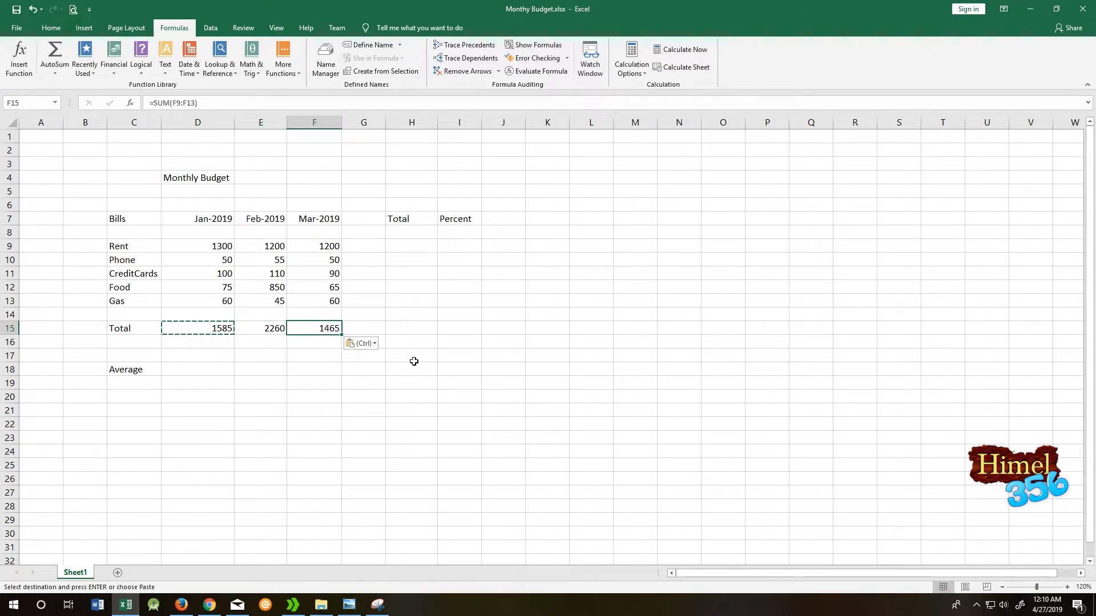
left_click(414, 358)
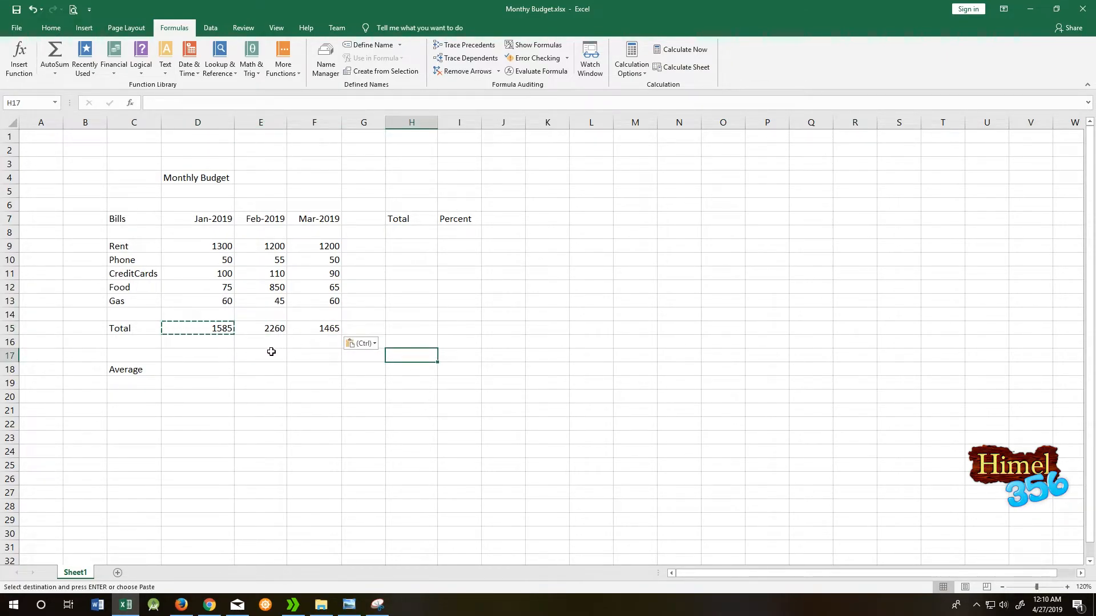
left_click(313, 355)
key("Escape")
- Fill the SUM formula in D15 across to F15 to total the February and March bills
left_click(217, 330)
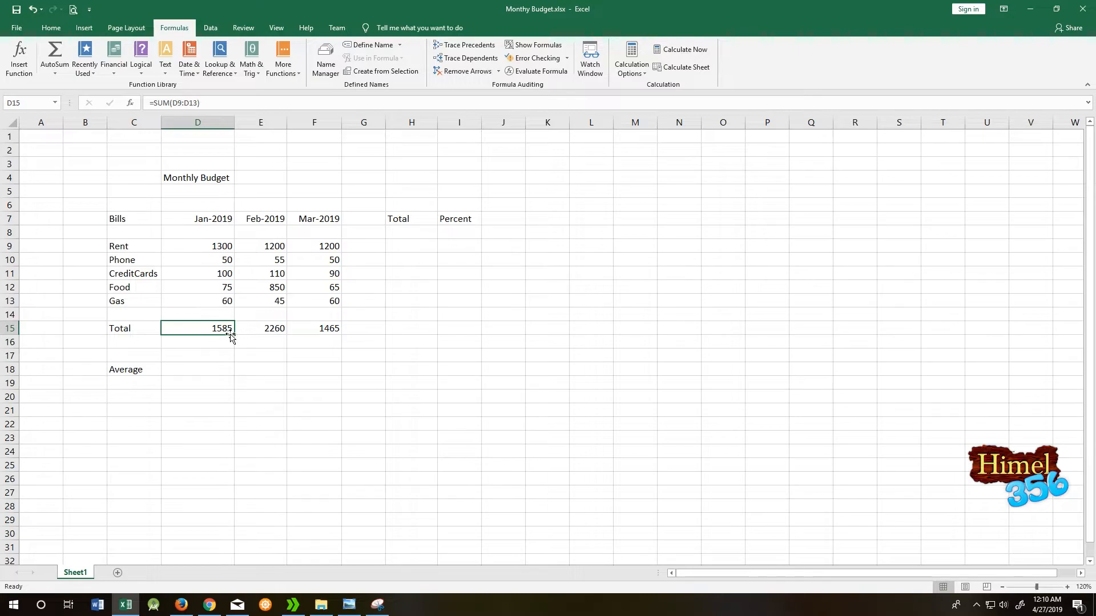
left_click_drag(234, 337, 337, 335)
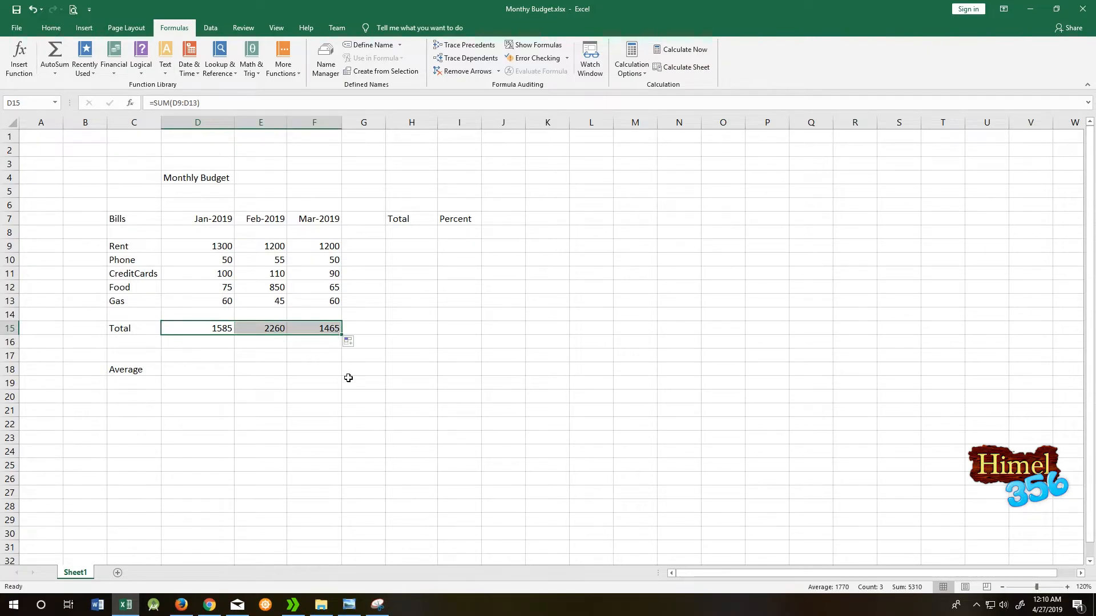
left_click(399, 355)
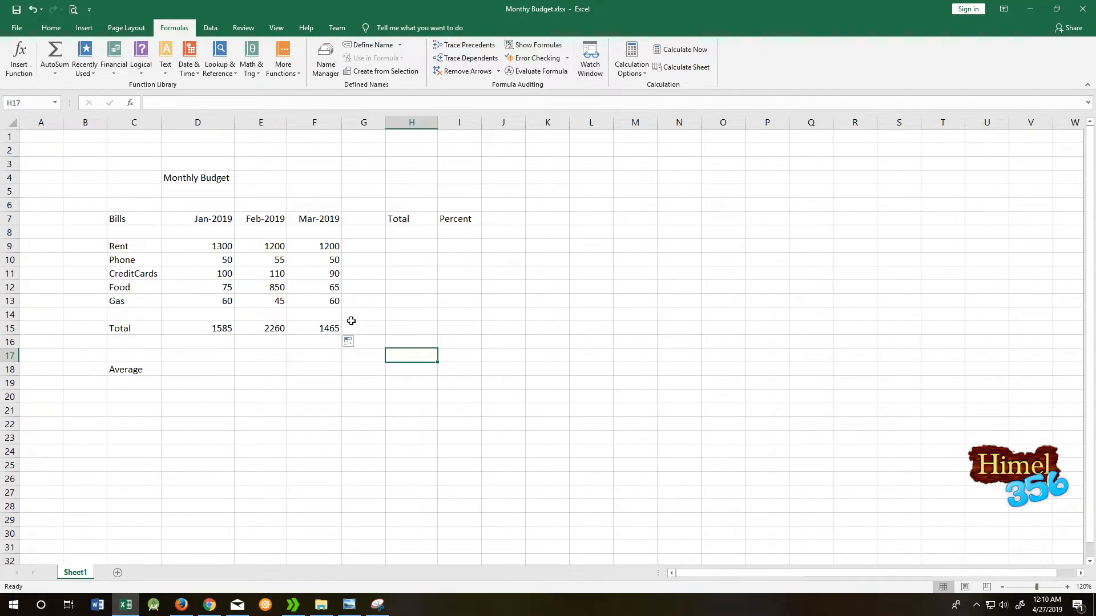
- Search for the AVERAGE function and insert it into D18, with the monthly totals D15:F15 as Number1
left_click(221, 369)
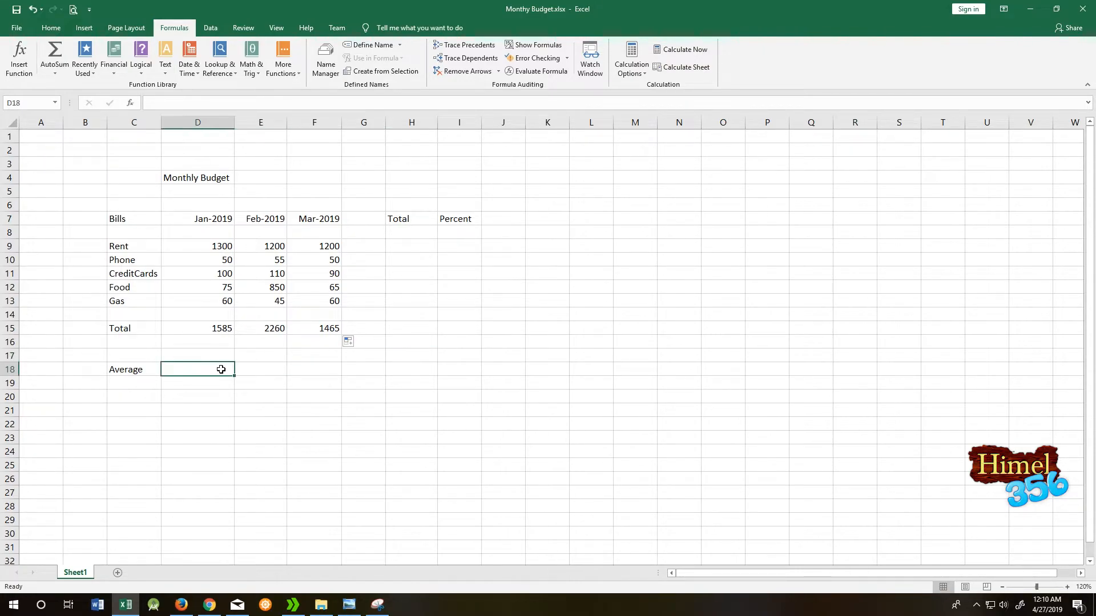
left_click(22, 59)
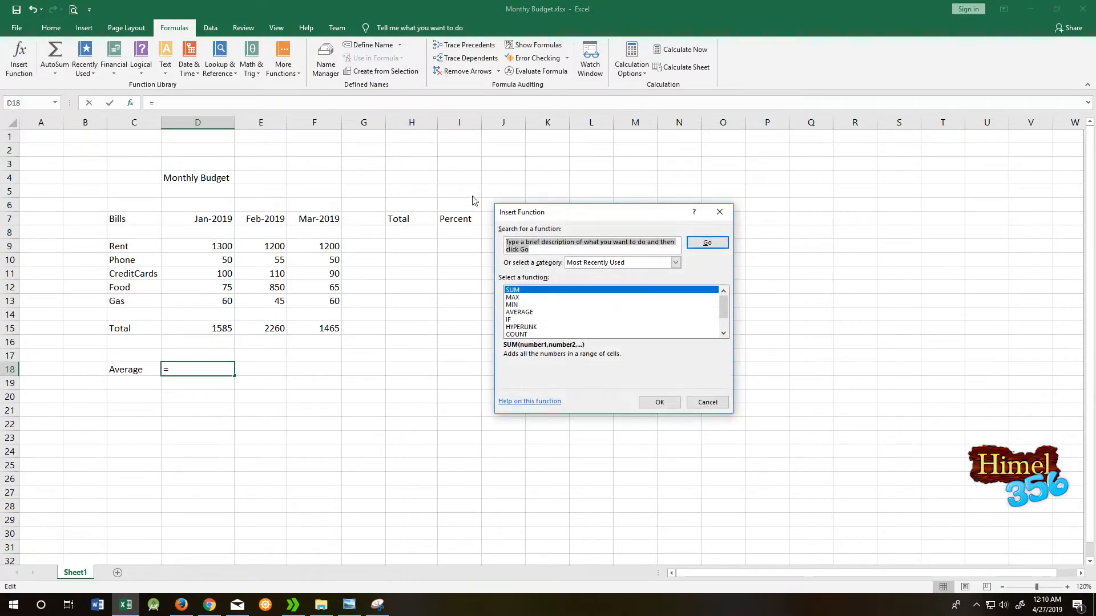
type("avg")
key("Return")
type("a")
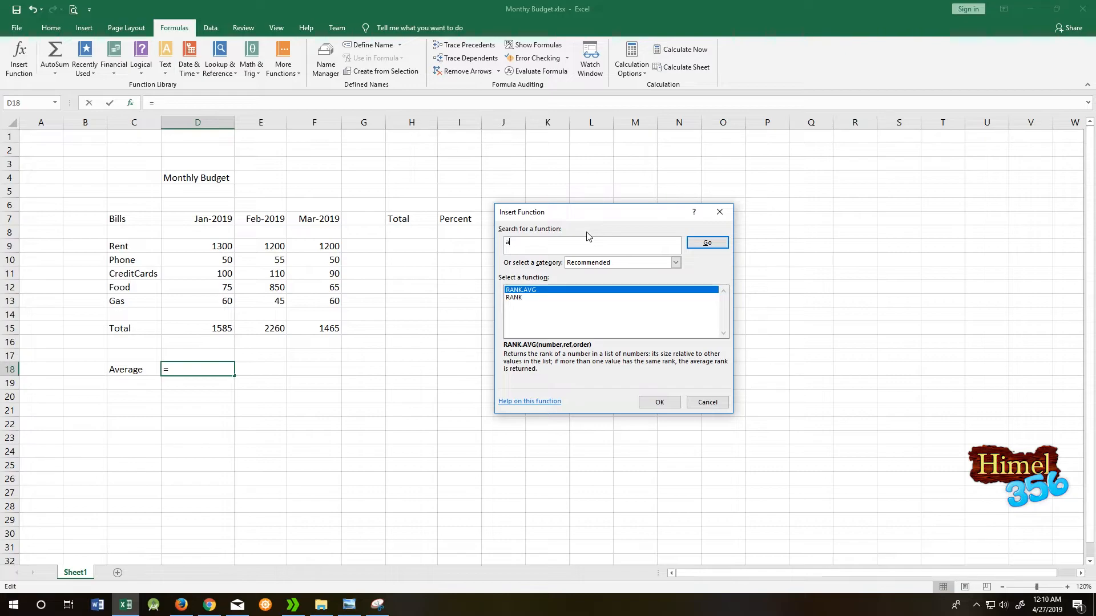
type("verage")
left_click(710, 246)
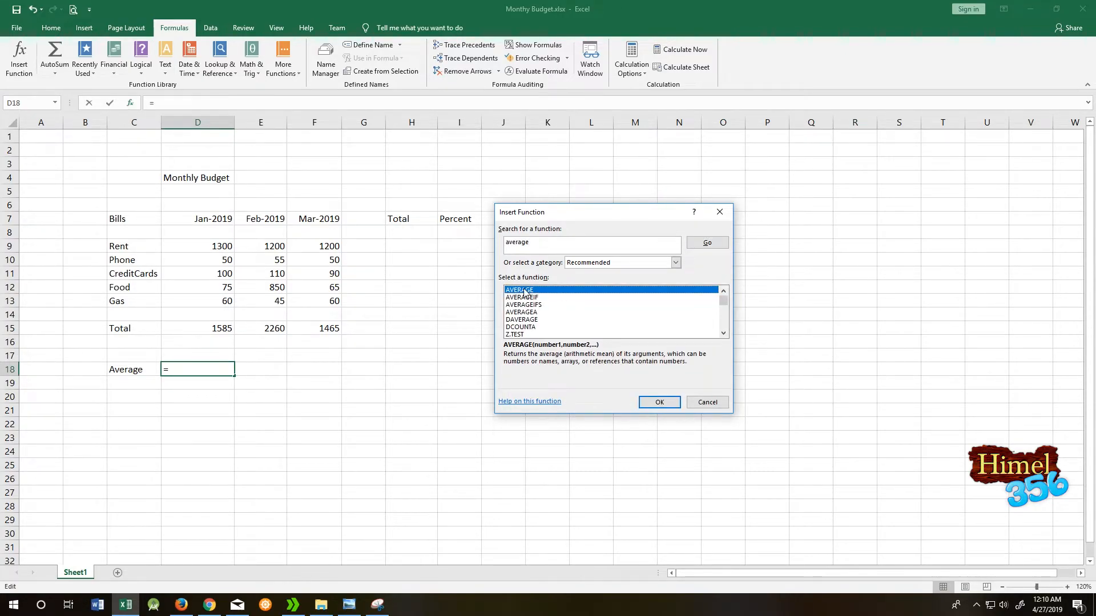
left_click(656, 403)
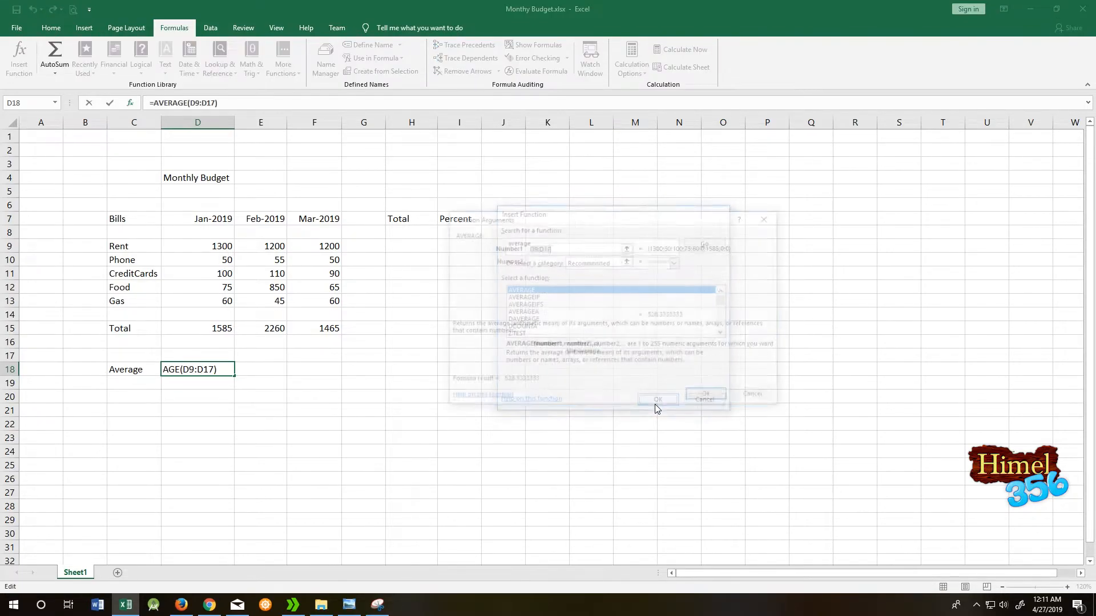
left_click(210, 330)
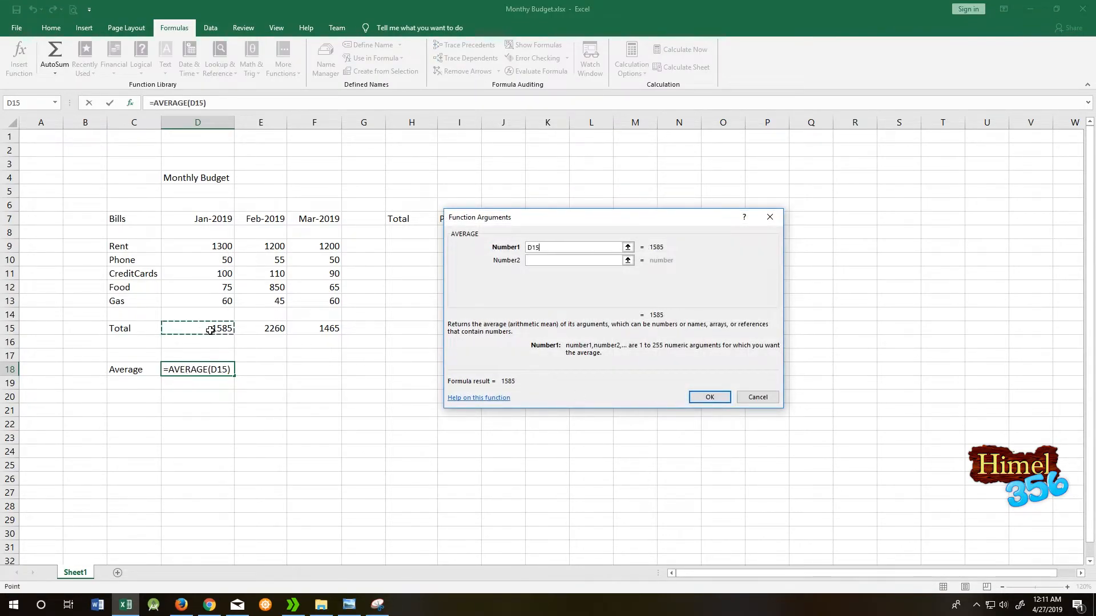
left_click_drag(210, 330, 329, 331)
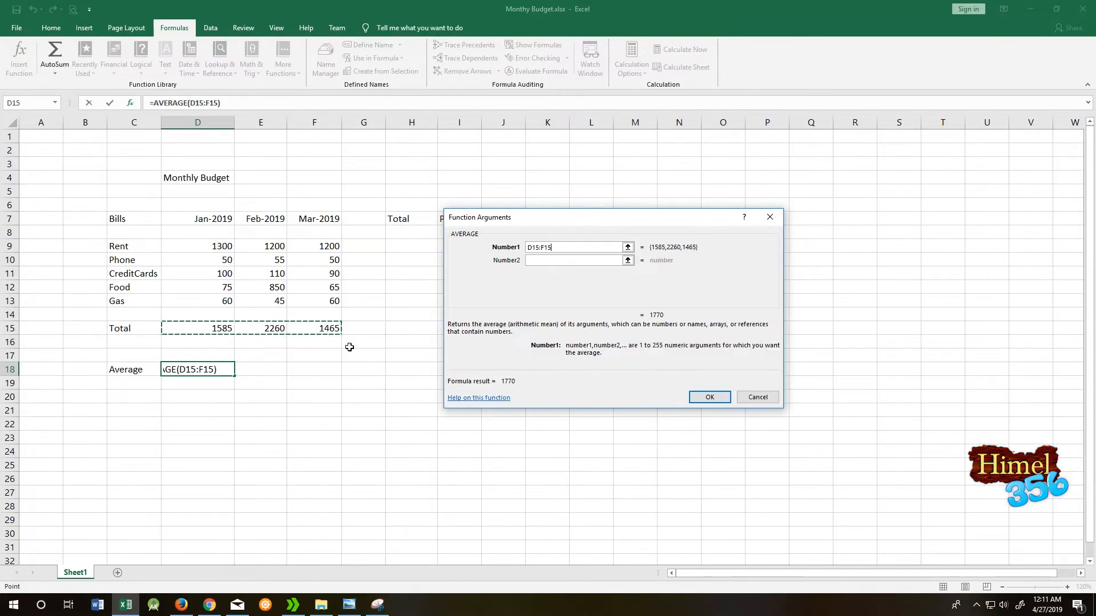
left_click(711, 395)
left_click(368, 386)
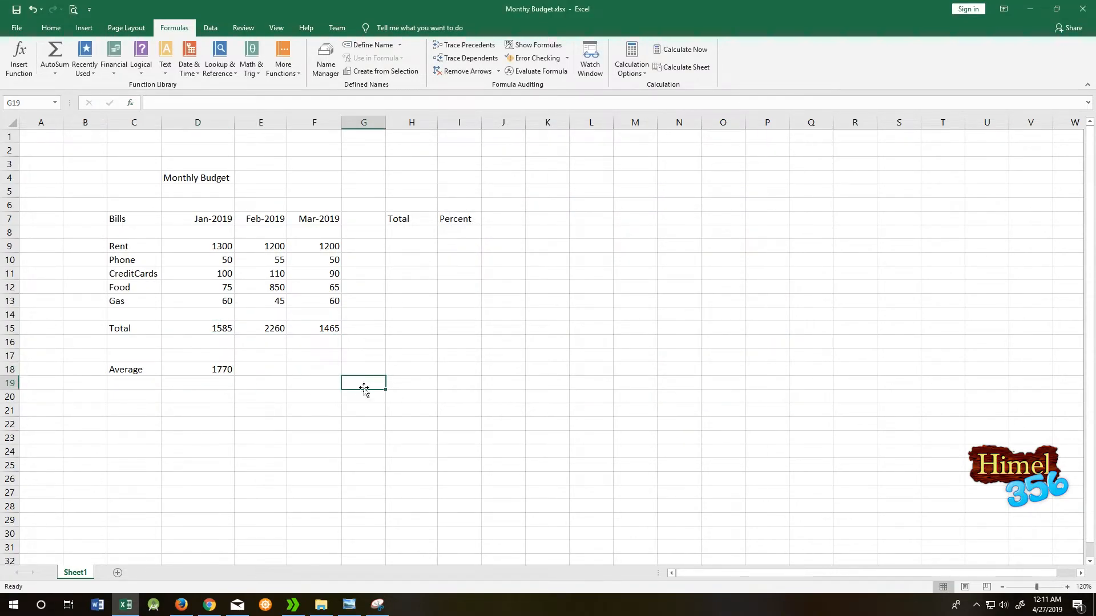
left_click(215, 372)
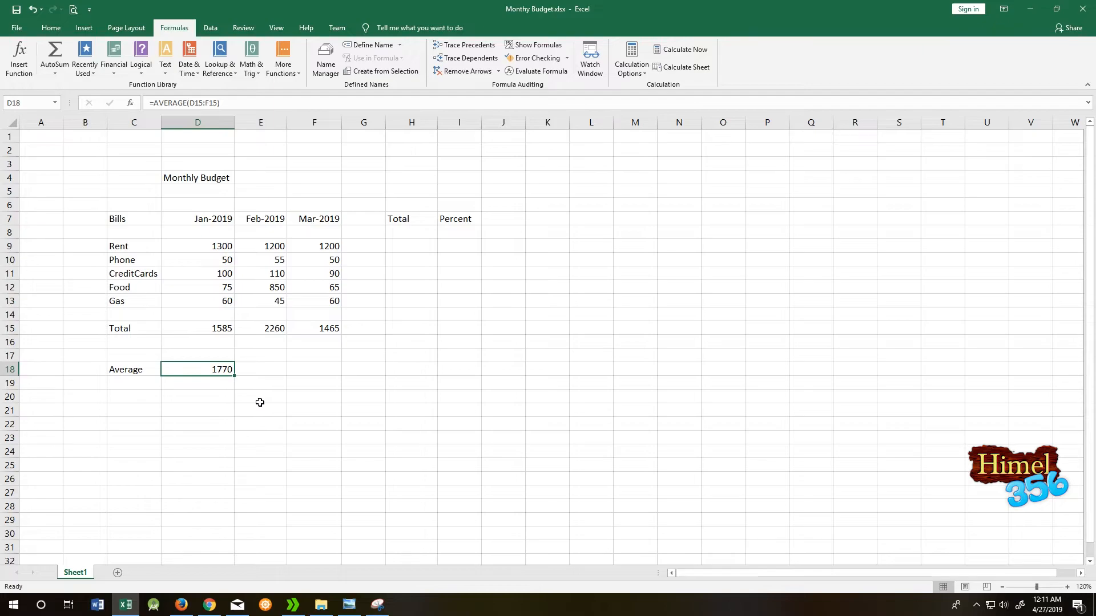
left_click(326, 357)
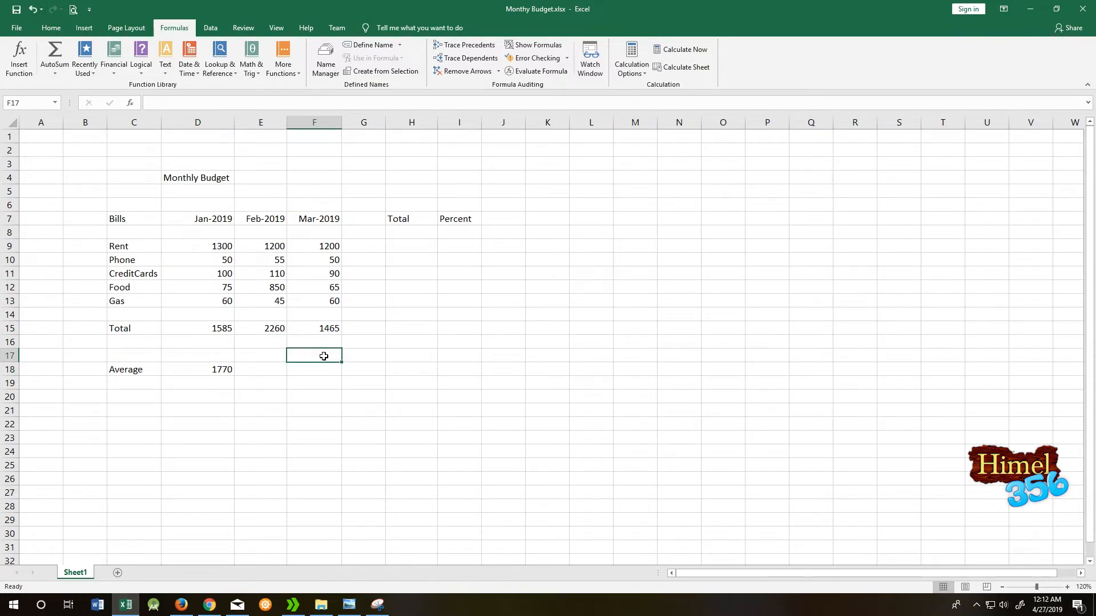
left_click(219, 247)
left_click(257, 260)
left_click(327, 278)
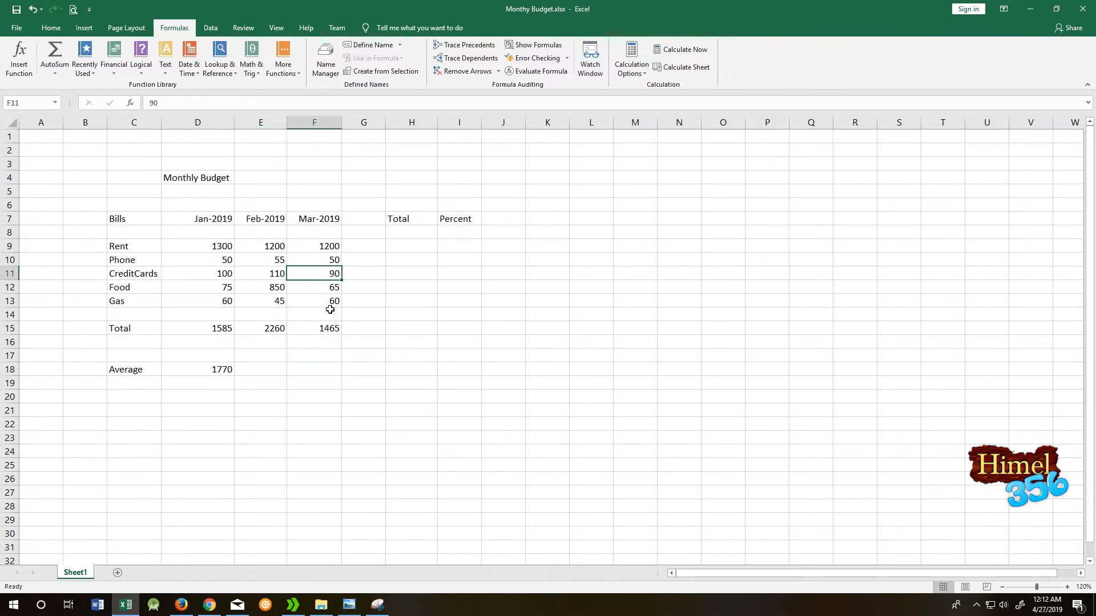
left_click(313, 371)
left_click(363, 357)
- Insert the SUM function into F18 with the non-adjacent cells D9, E10, F10 and F13 as Number1
left_click(314, 374)
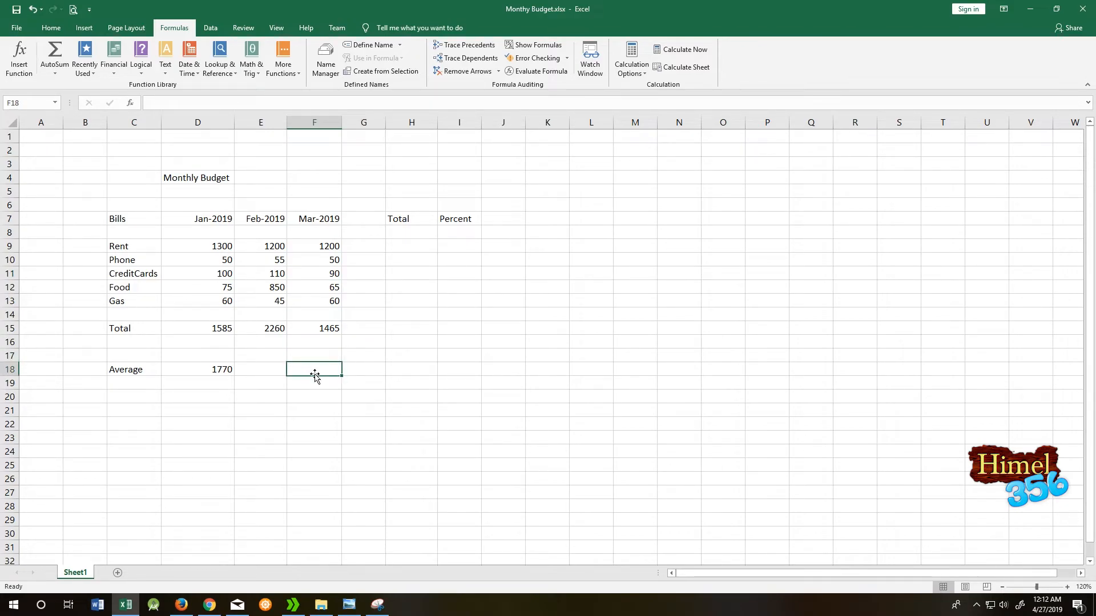
left_click(19, 64)
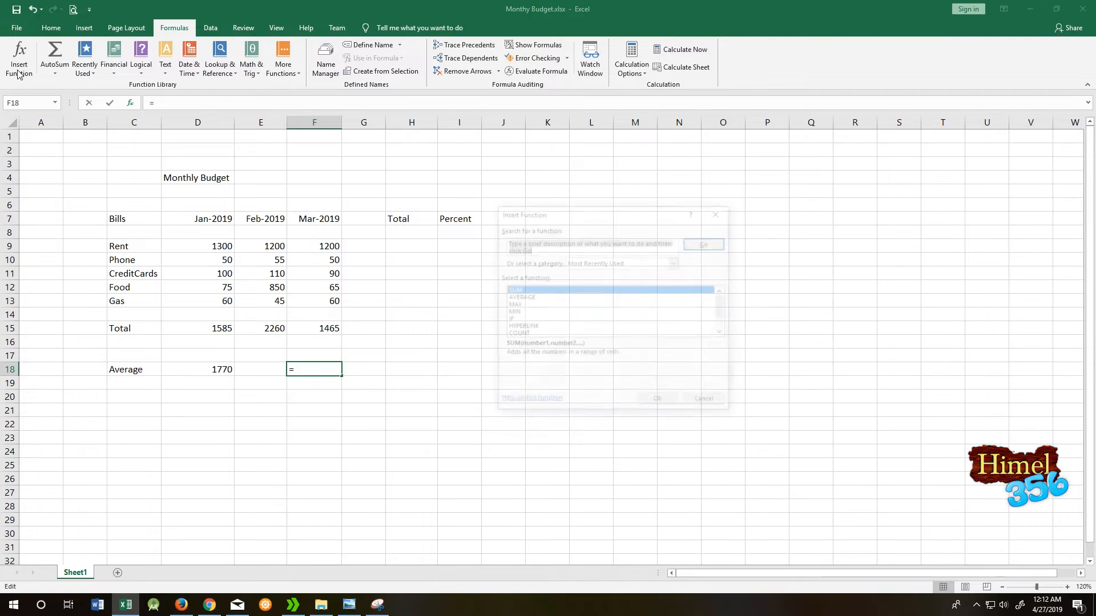
left_click(515, 290)
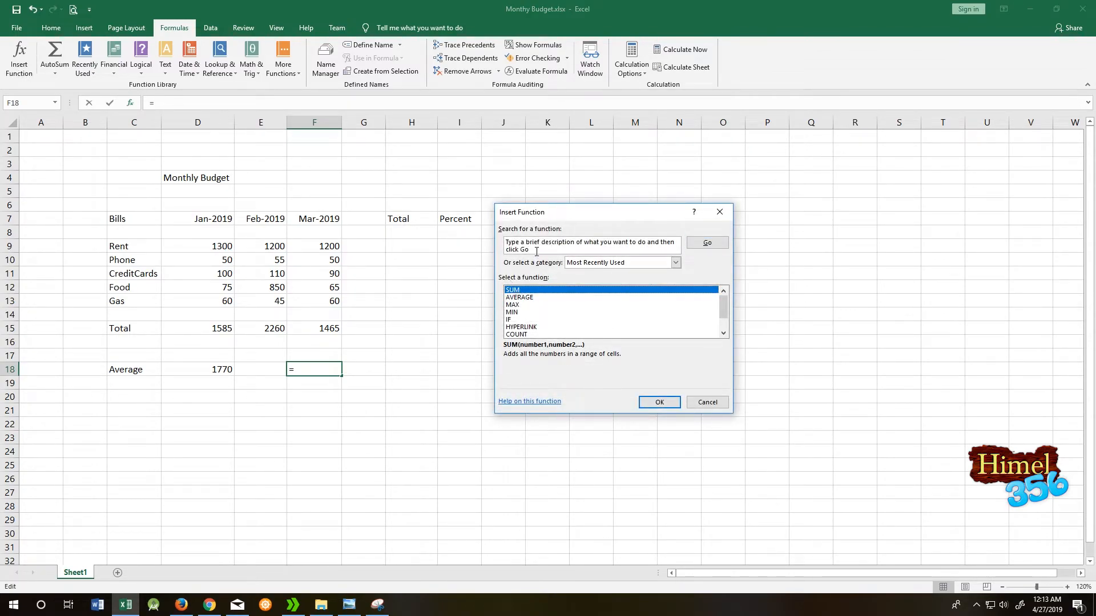
left_click(660, 402)
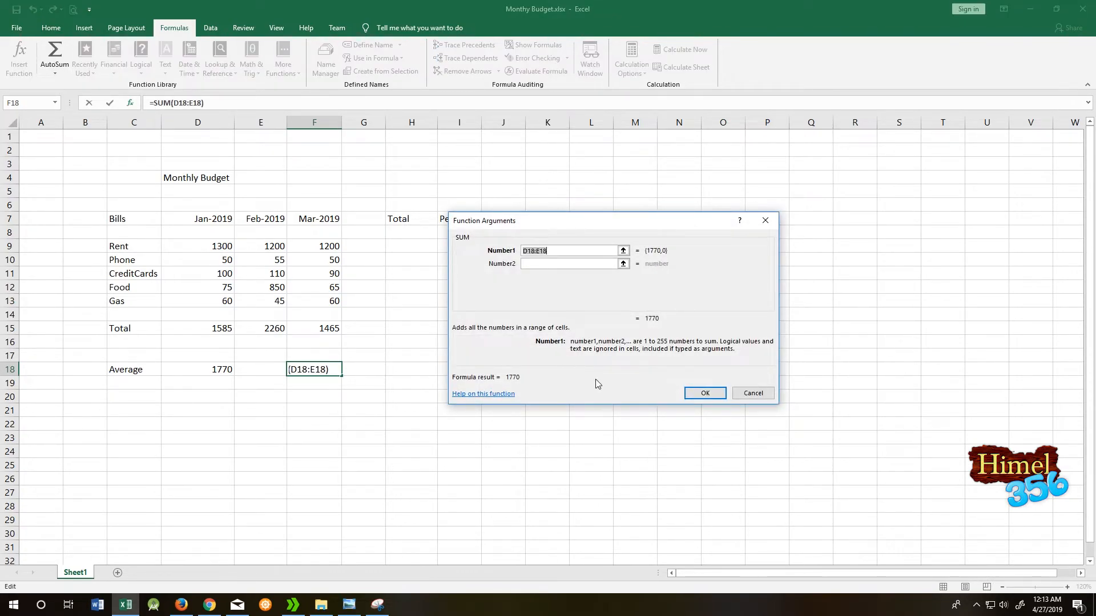
left_click(218, 245)
left_click(269, 259, "ctrl")
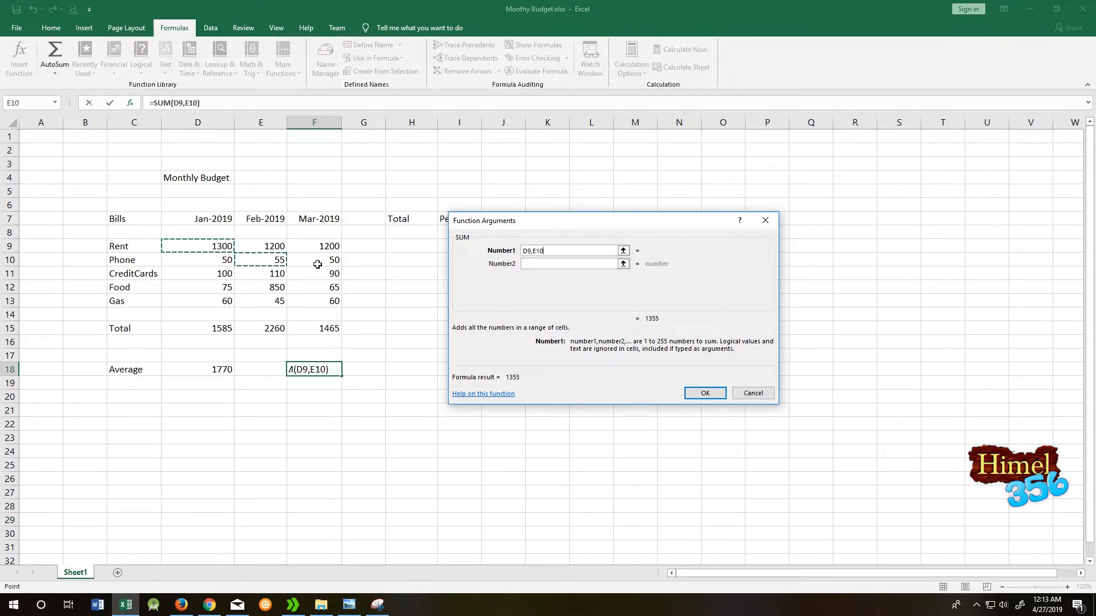
left_click(327, 264, "ctrl")
left_click(332, 301, "ctrl")
left_click(704, 393)
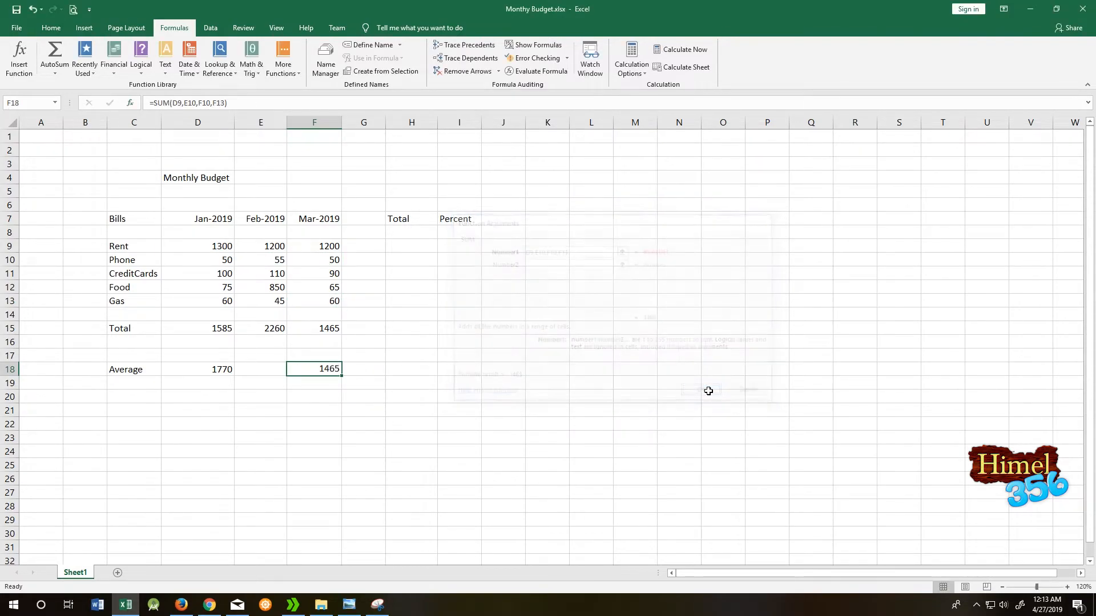
- Inspect the cell references in F18's SUM formula, leave it unedited and delete the formula
left_click(453, 352)
left_click(311, 372)
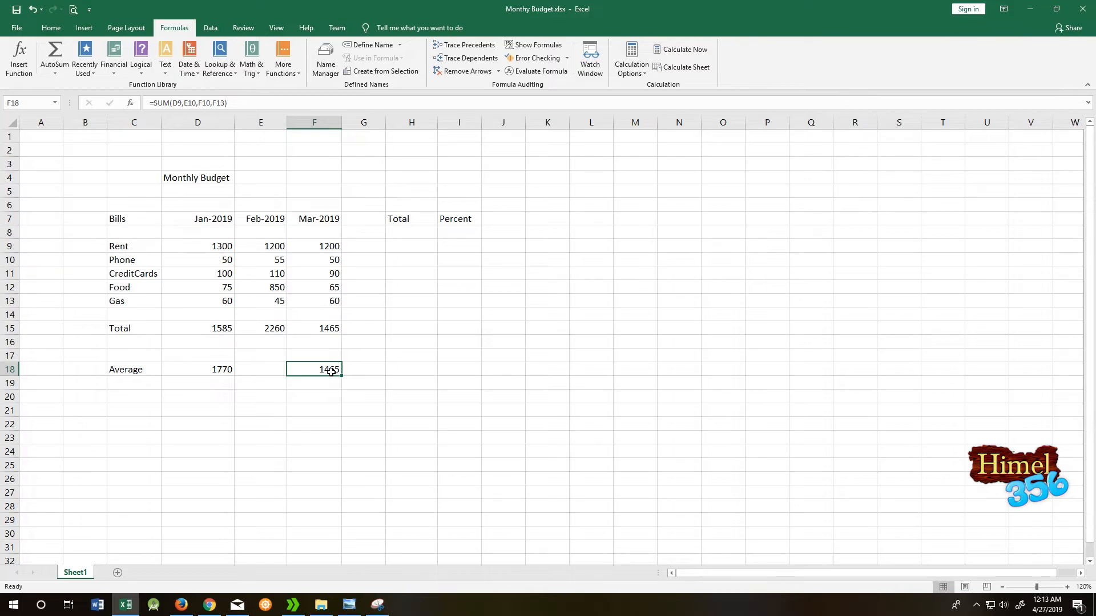
double_click(331, 371)
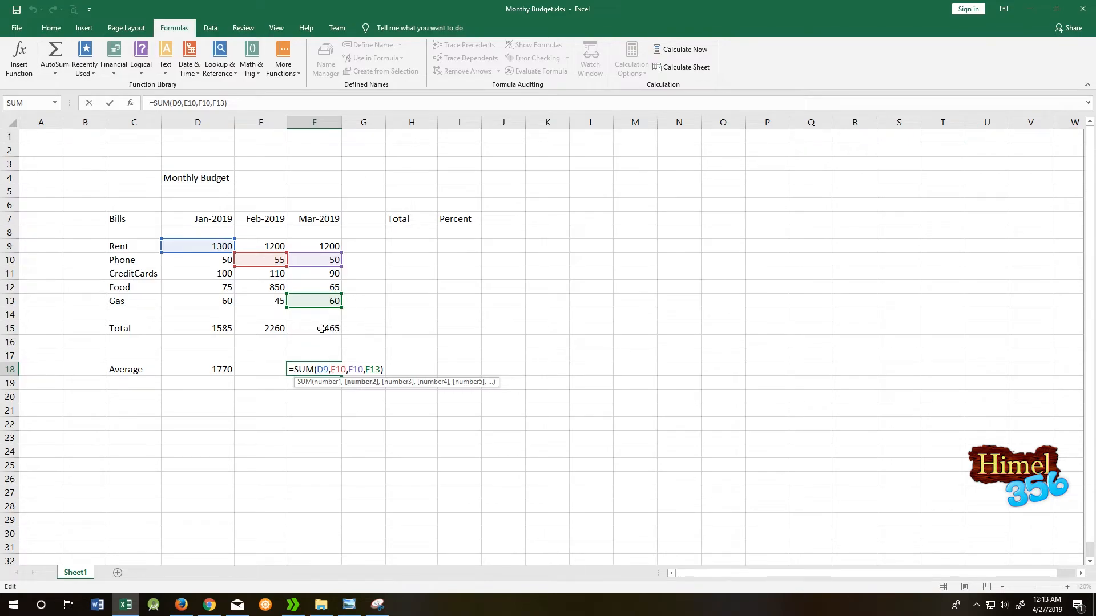
left_click(419, 372)
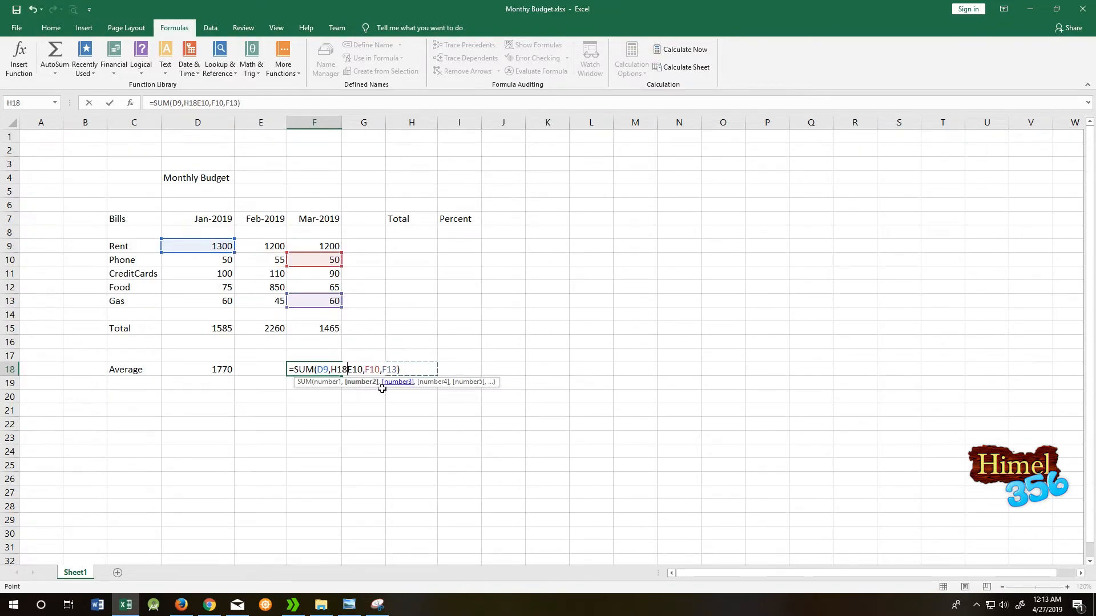
key("Escape")
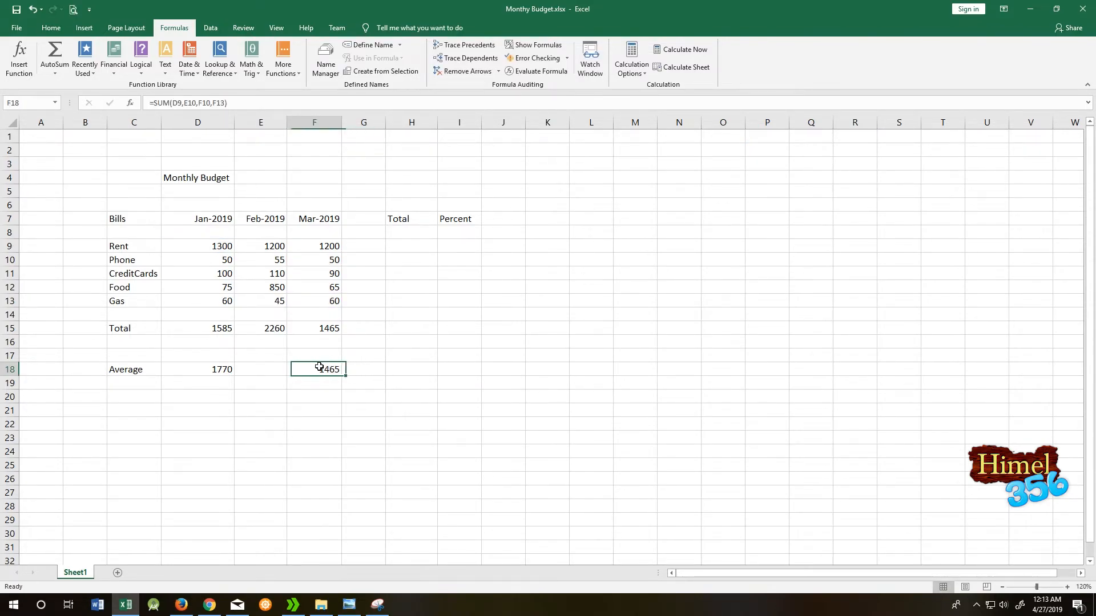
key("Delete")
left_click(411, 341)
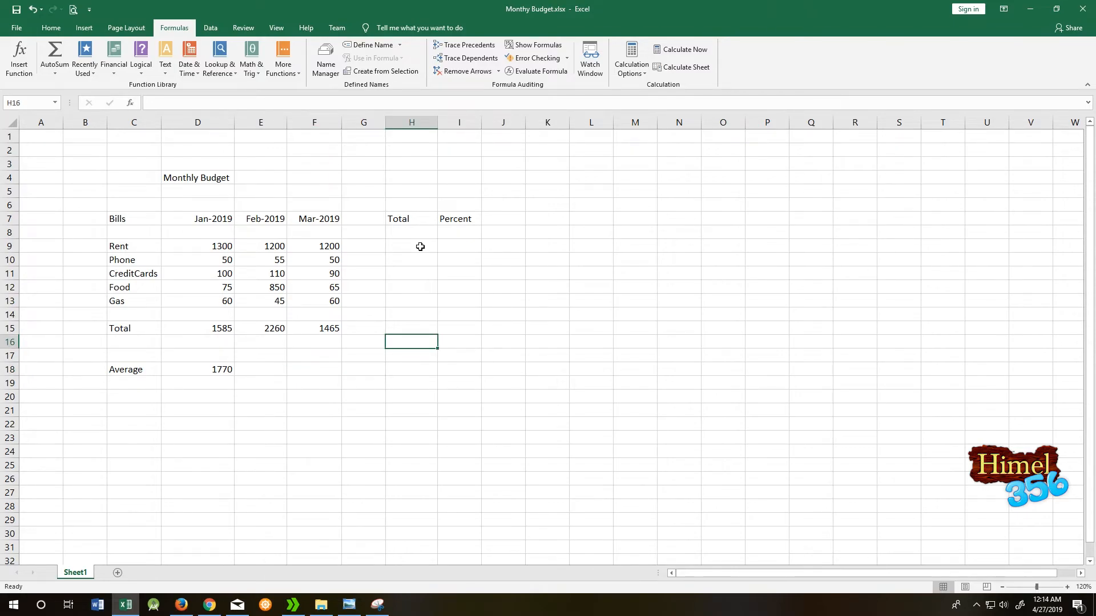
- Insert the SUM function into H9 with D9:F9 as Number1 and fill it down to H13
left_click(420, 246)
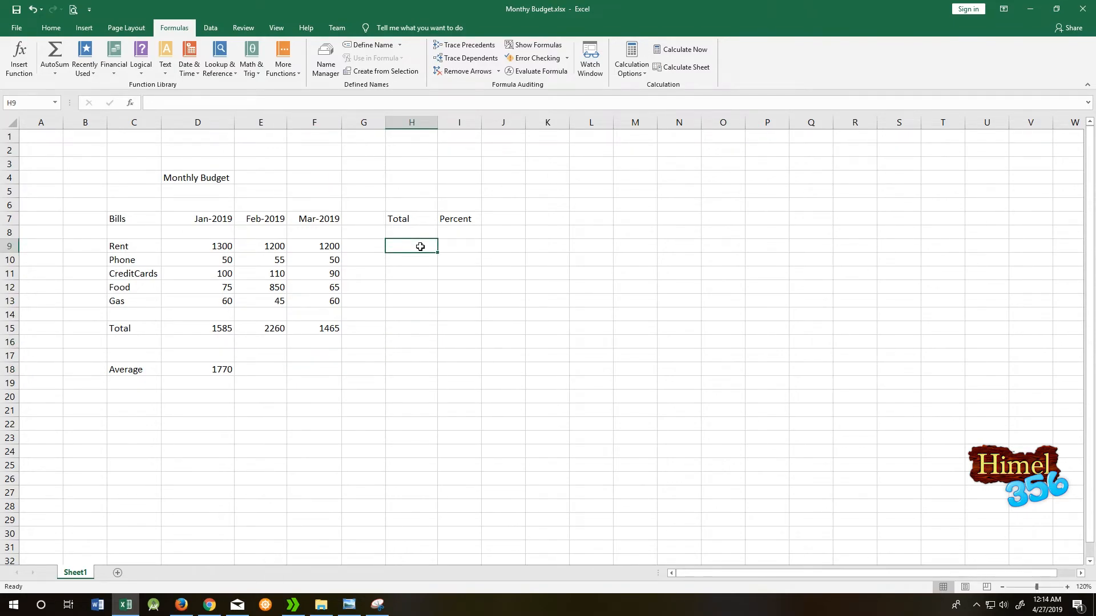
left_click(22, 79)
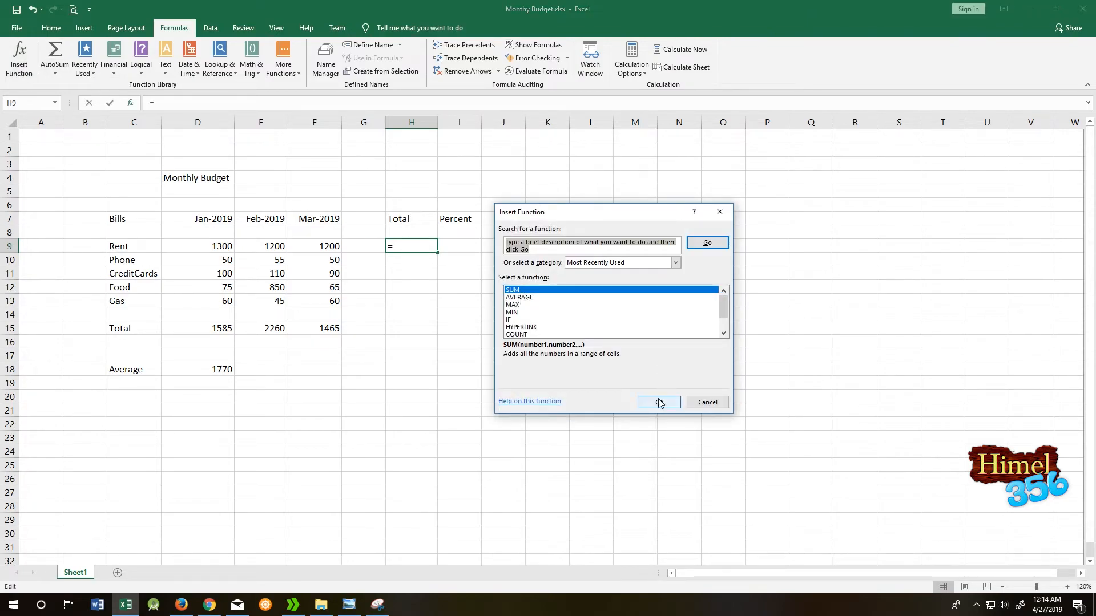
left_click(660, 401)
left_click_drag(201, 247, 317, 247)
left_click(706, 393)
left_click_drag(438, 253, 440, 303)
left_click(722, 315)
- Fill the total formula from F15 across to H15 and delete the extra copy in G15
left_click(419, 329)
left_click(325, 329)
left_click_drag(342, 336, 416, 336)
left_click(591, 329)
left_click(365, 332)
key("Delete")
left_click(548, 328)
left_click(455, 354)
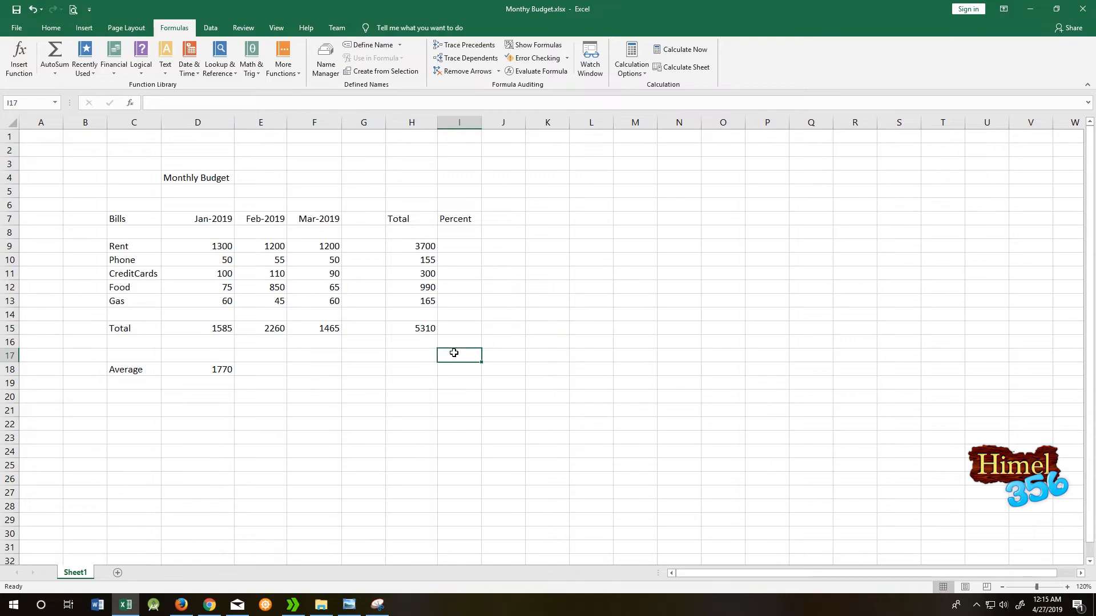
- Enter the formula =H9/H15 in I9 to calculate Rent's share of the overall total
left_click(428, 355)
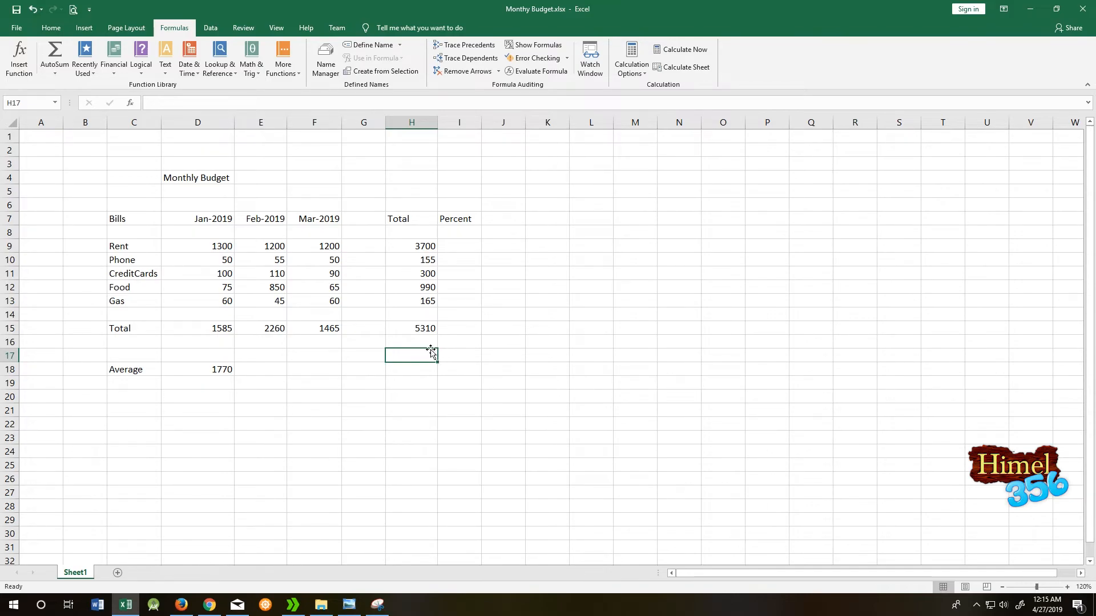
left_click(465, 248)
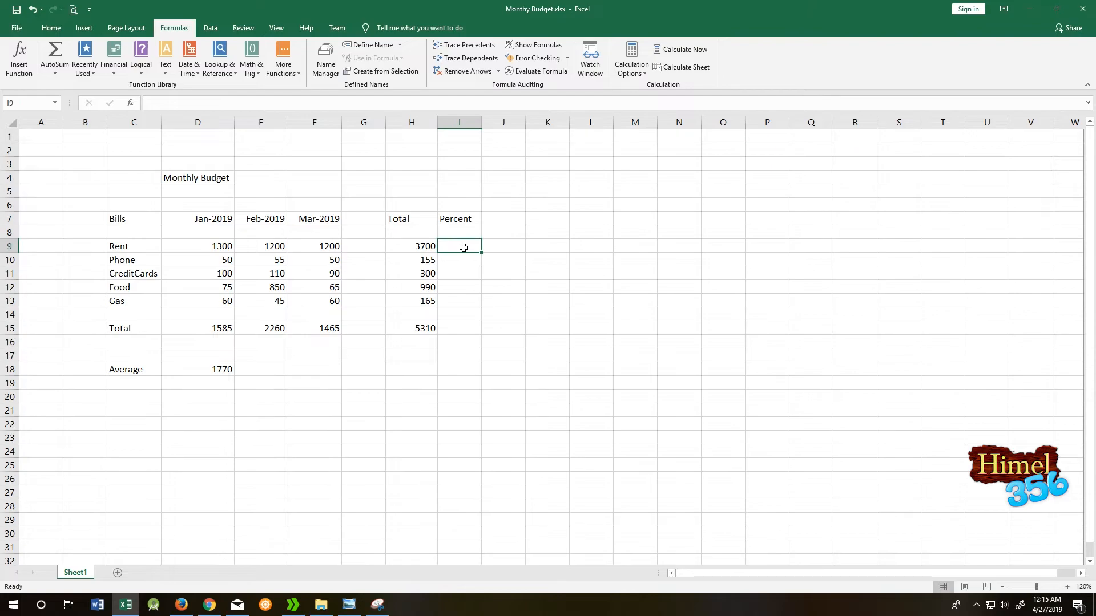
type("=")
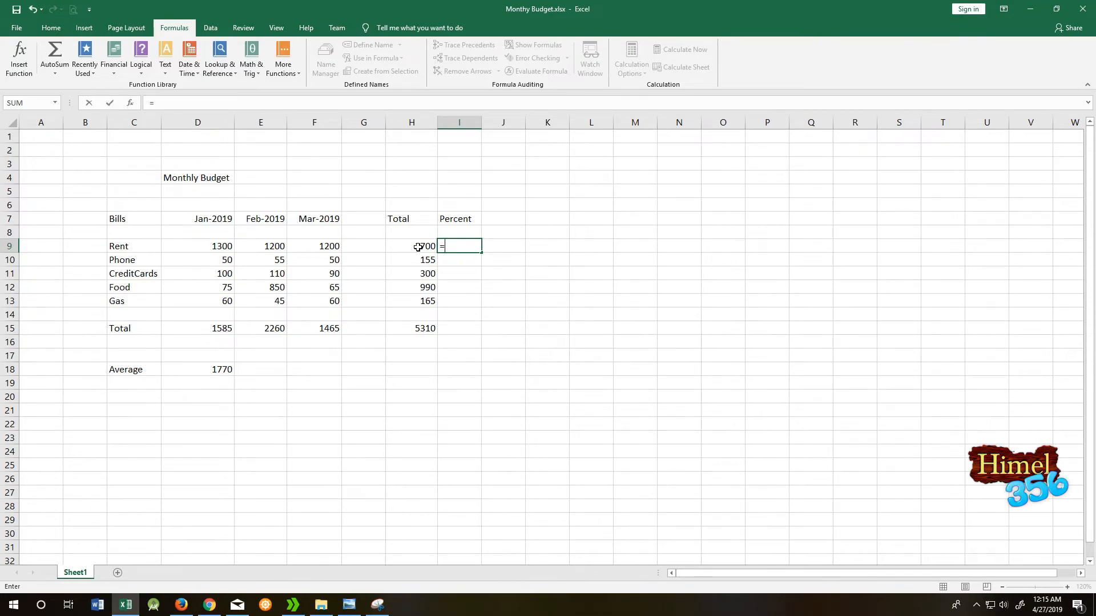
type("H9/")
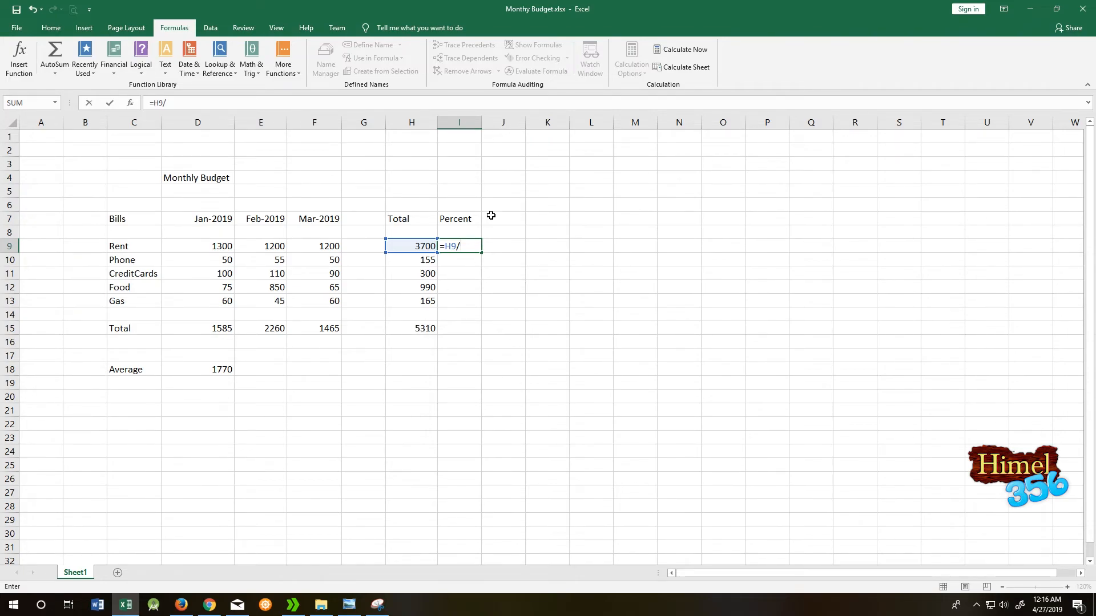
type("H15")
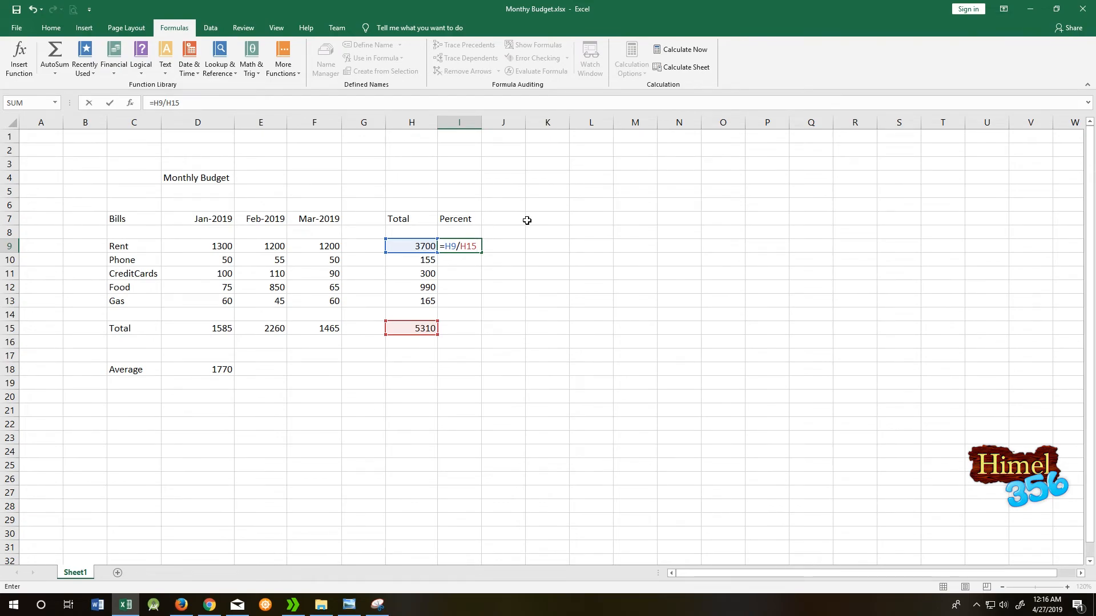
key("Return")
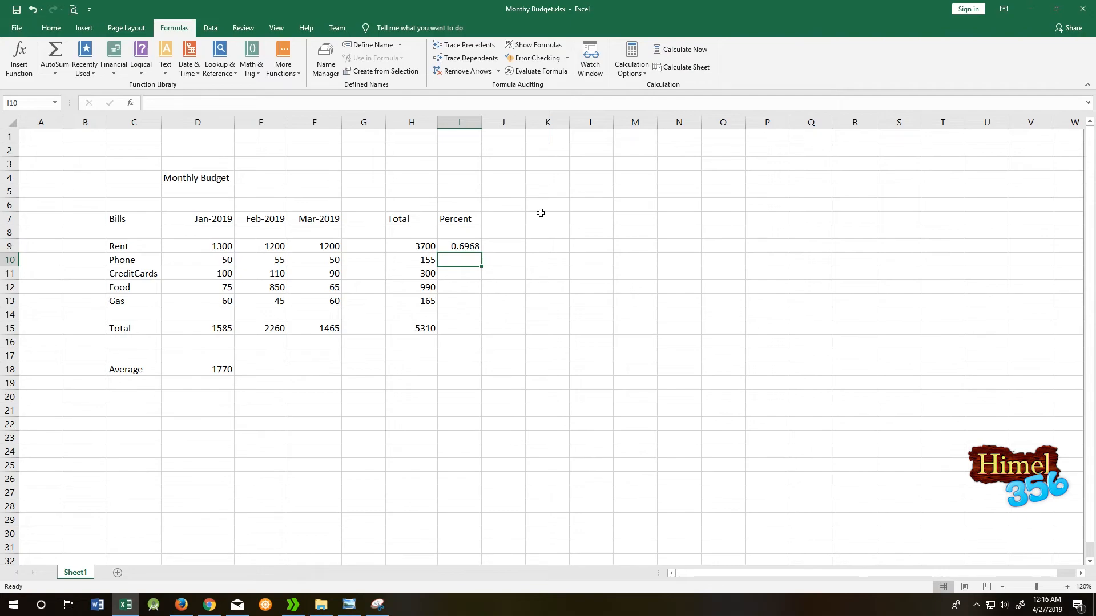
- Fill the relative-reference percentage formula from I9 down to I13
left_click(471, 246)
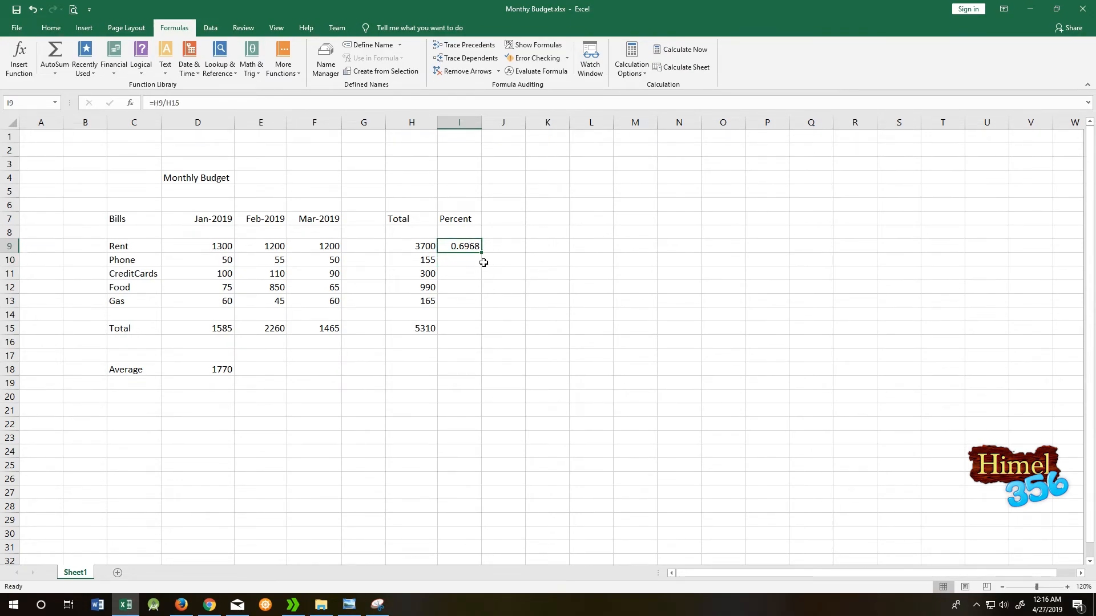
left_click_drag(482, 251, 481, 309)
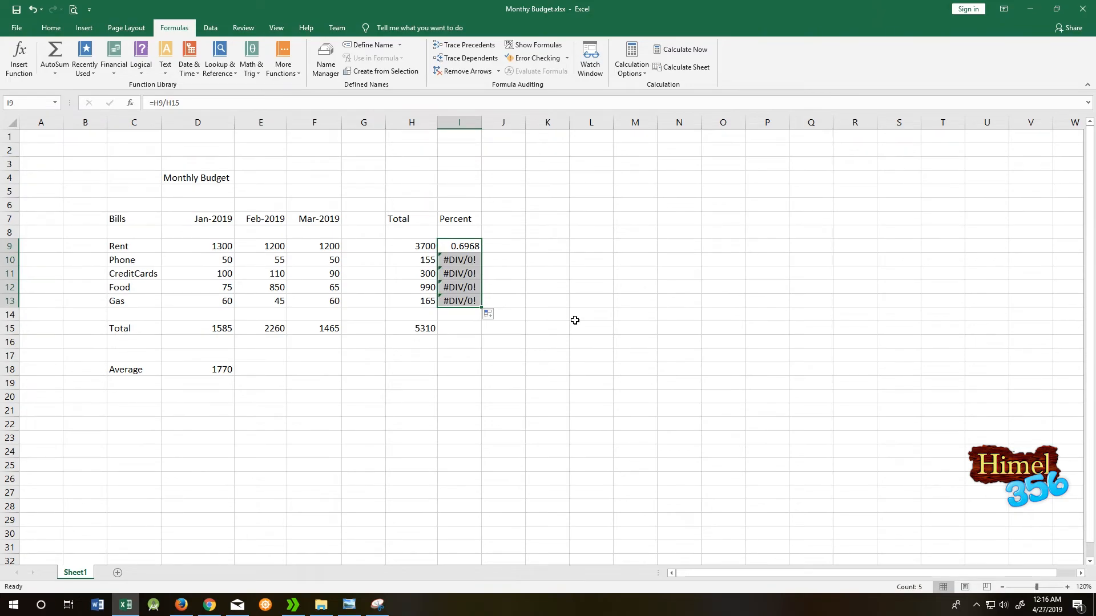
left_click(503, 259)
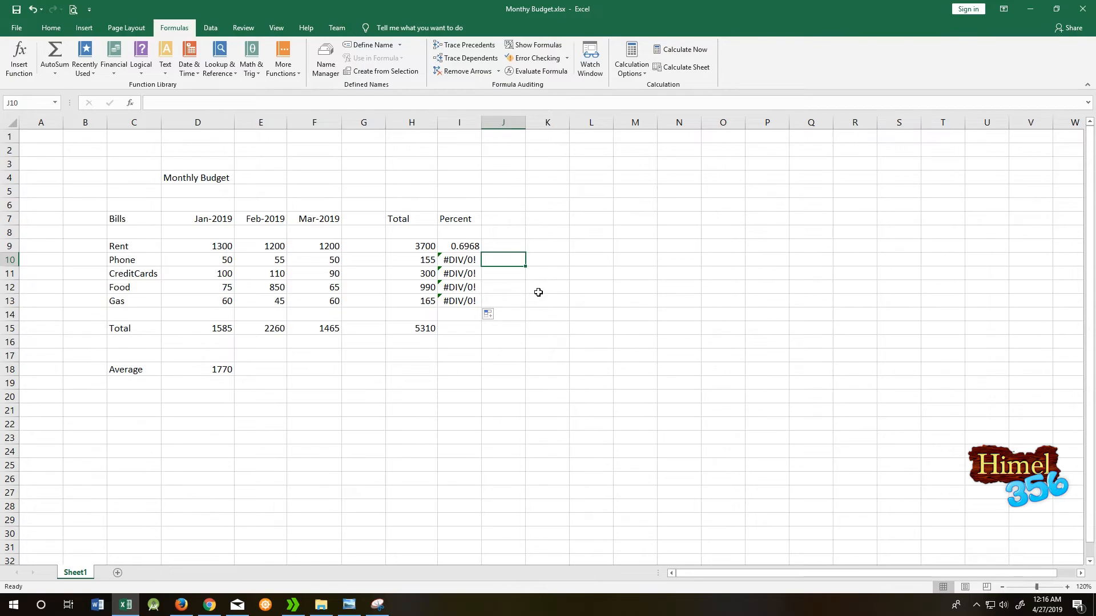
- Inspect the cell references in the filled percentage formulas for Phone and CreditCards, leaving both formulas unedited
double_click(467, 262)
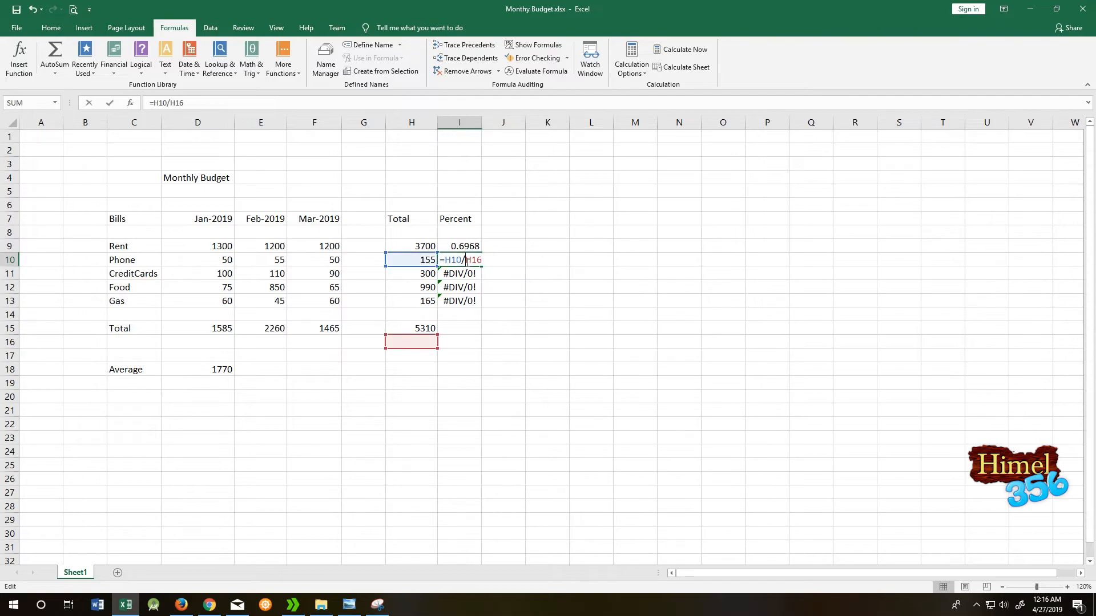
left_click_drag(461, 260, 444, 260)
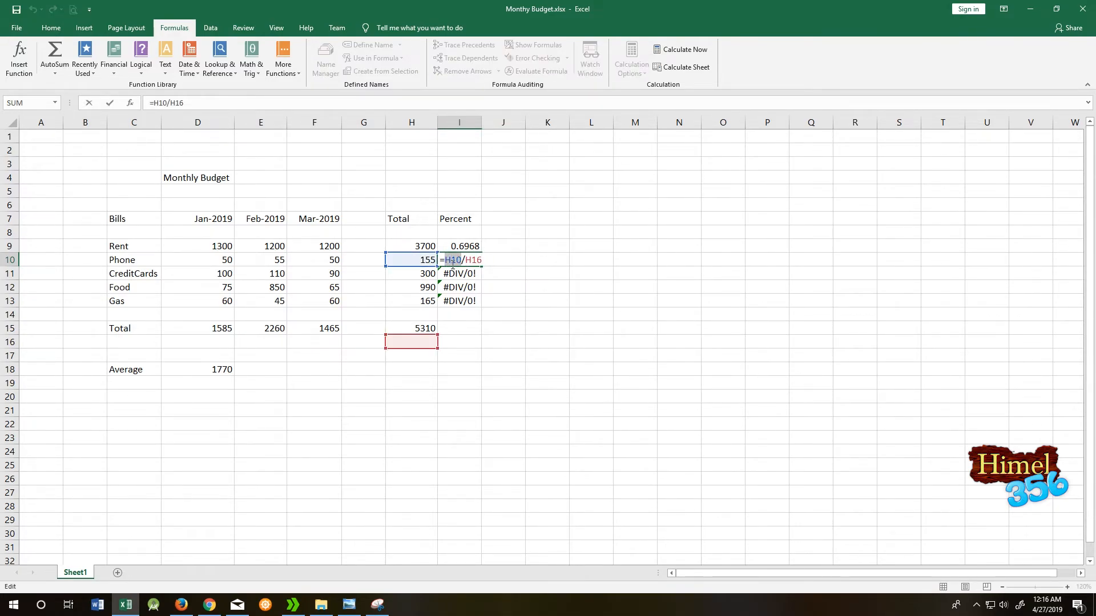
left_click_drag(465, 260, 483, 260)
key("Escape")
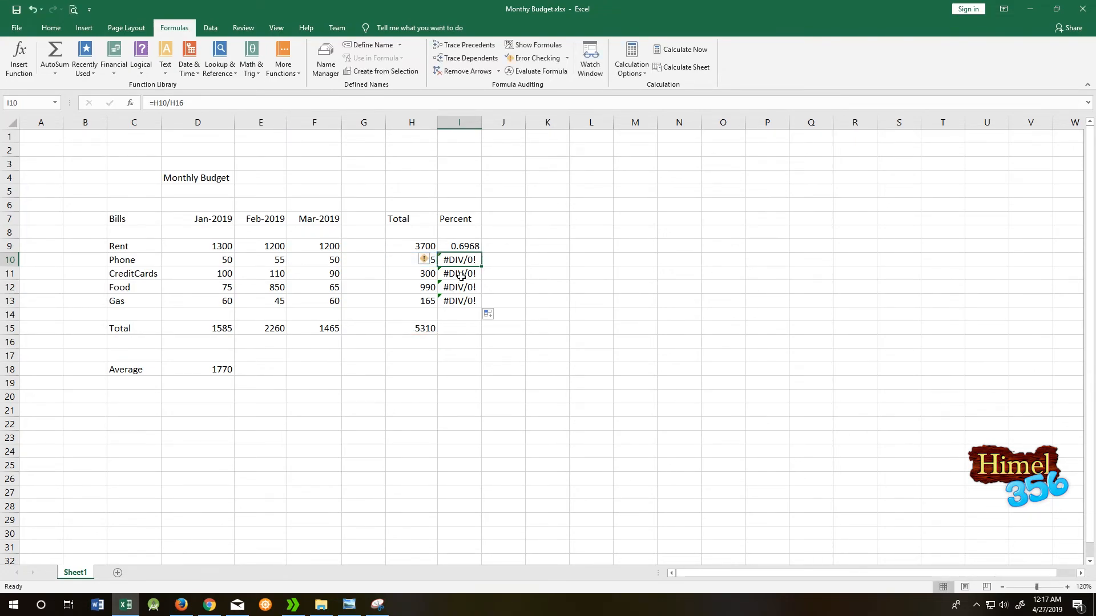
double_click(462, 276)
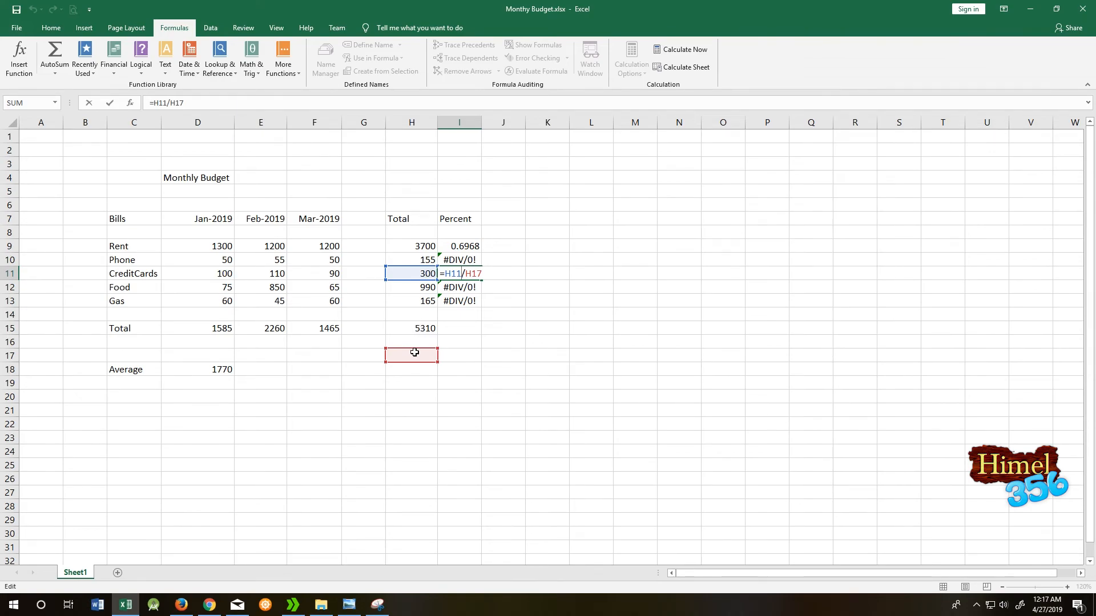
left_click(512, 308)
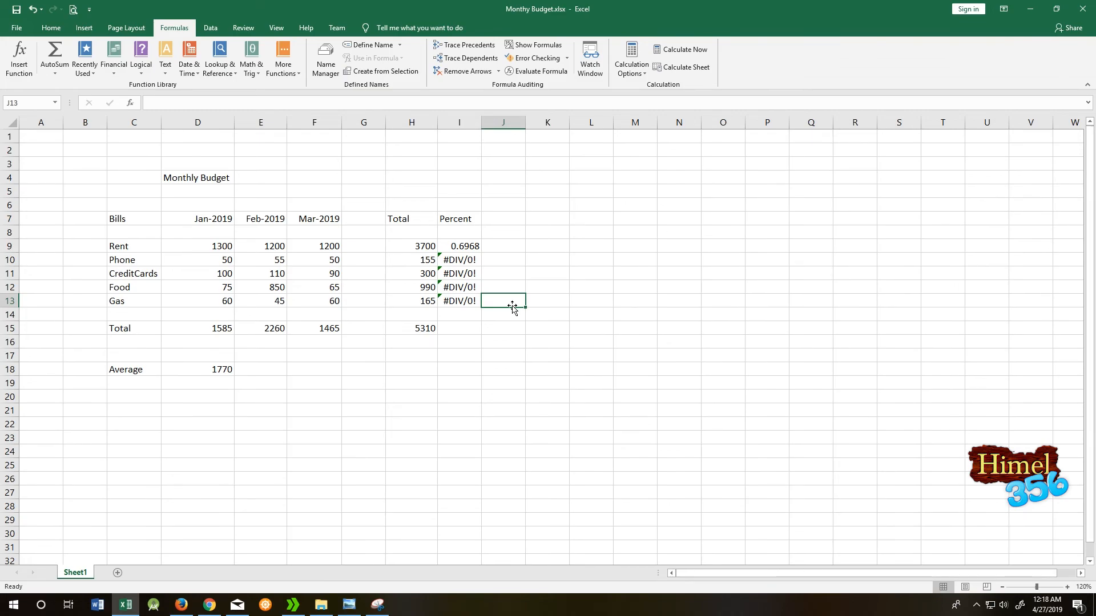
- Make the divisor in I9's formula an absolute reference so that it reads =H9/$H$15
double_click(474, 248)
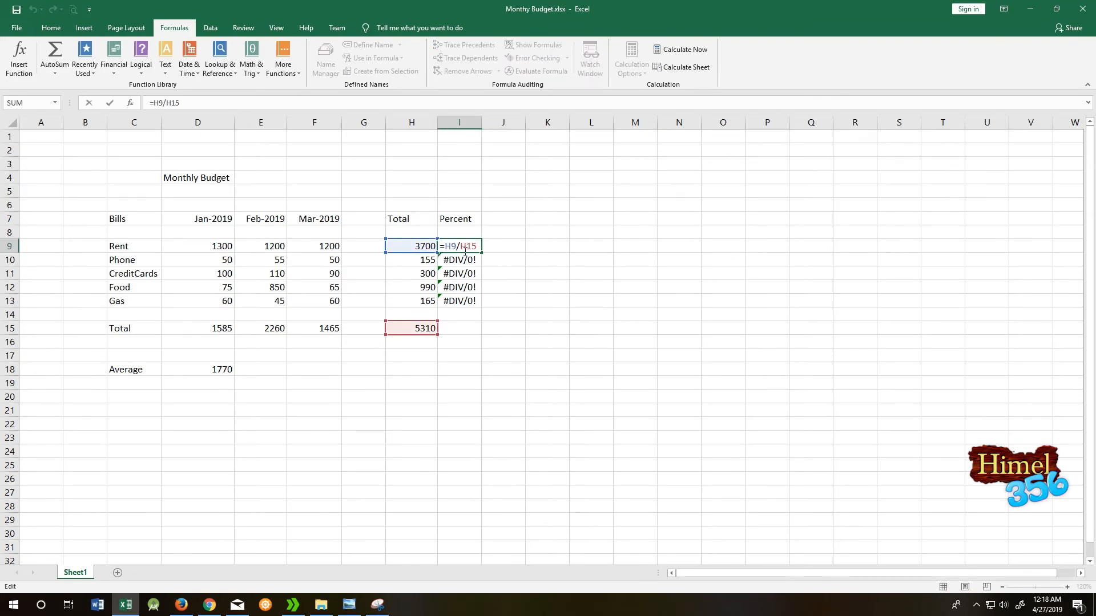
left_click_drag(462, 249, 479, 250)
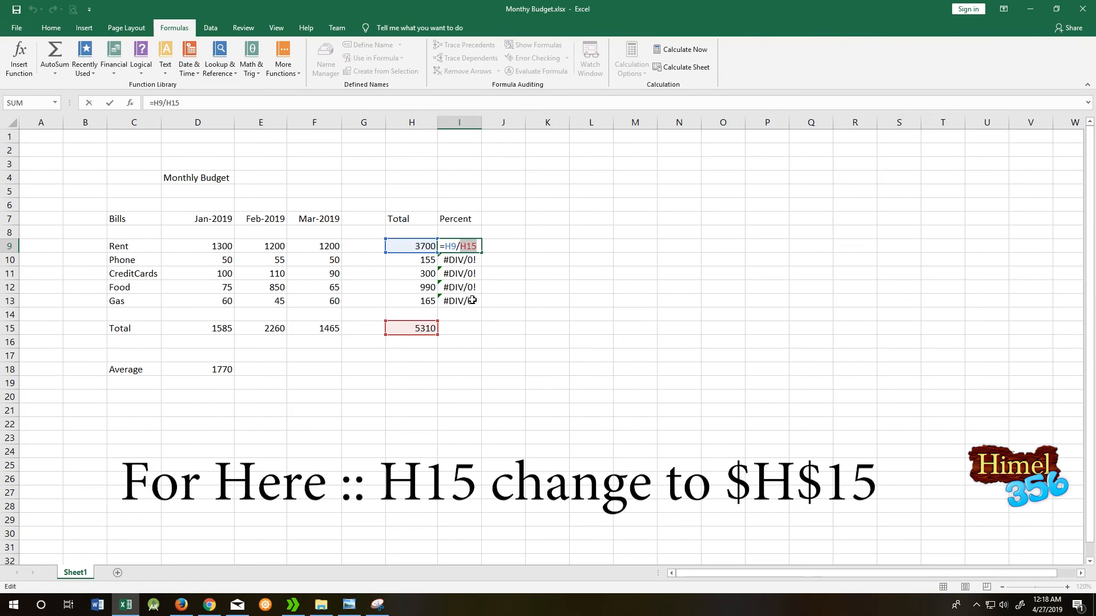
left_click(462, 247)
type("$H$")
key("ctrl+Return")
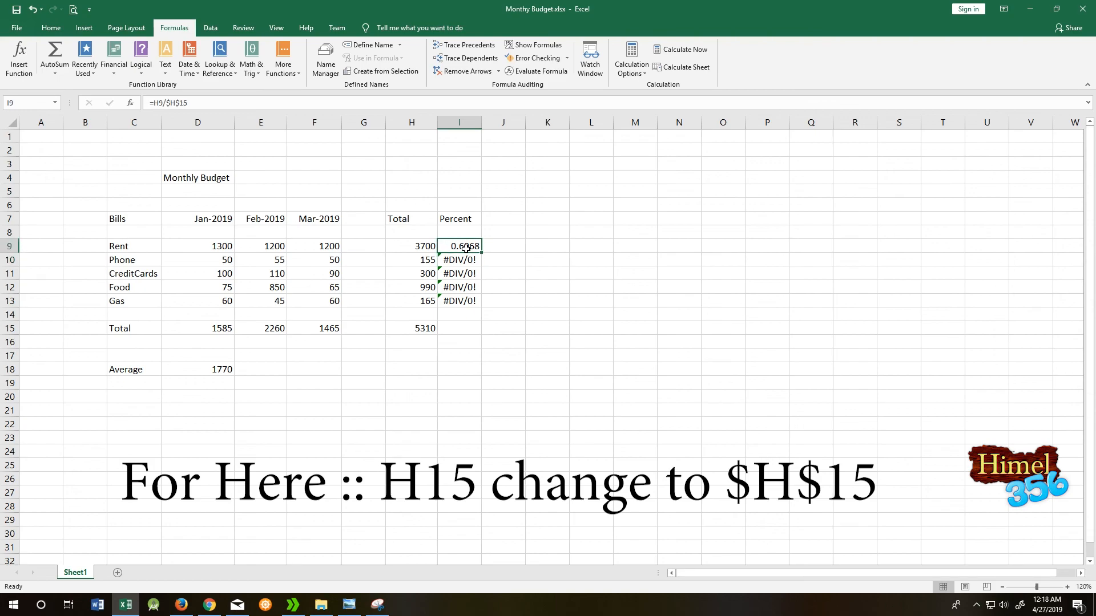
- Fill the formula with the absolute $H$15 reference from I9 down to I13, replacing the earlier copies
left_click_drag(481, 252, 482, 305)
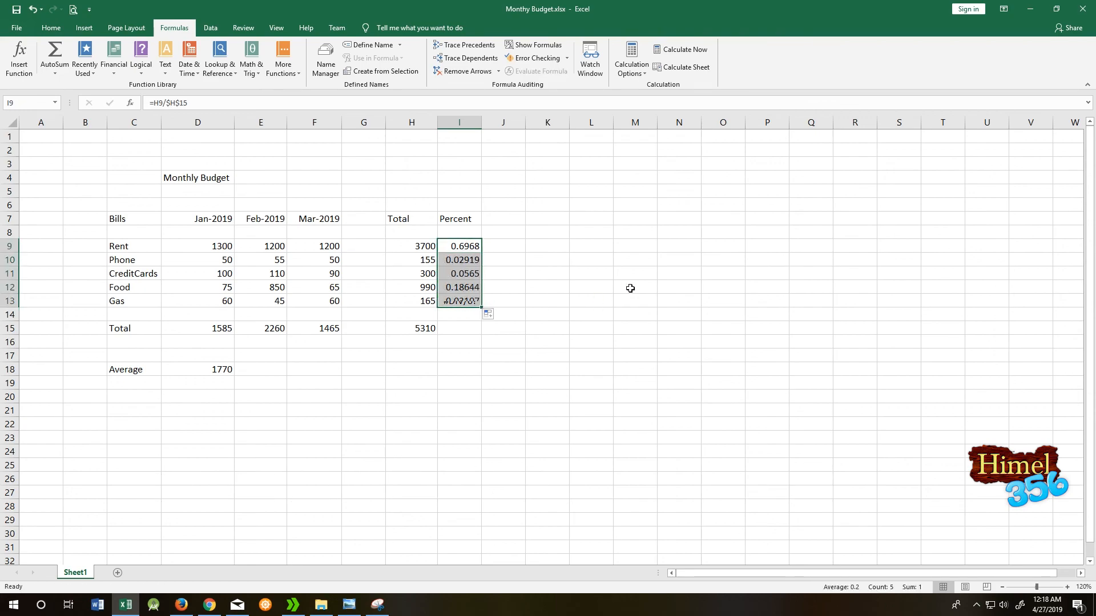
left_click(626, 290)
left_click(468, 357)
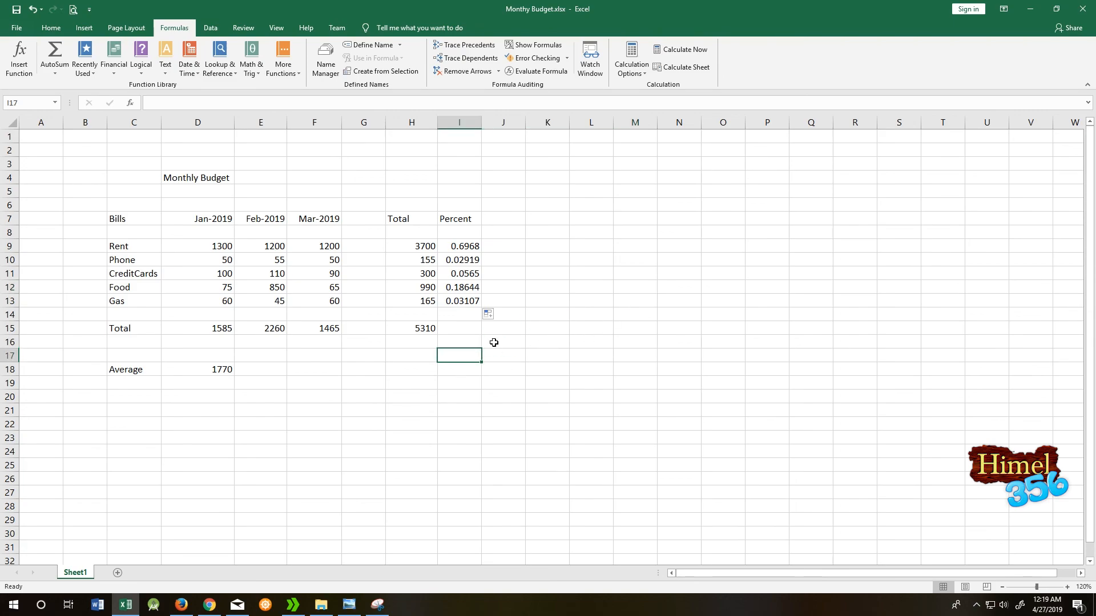